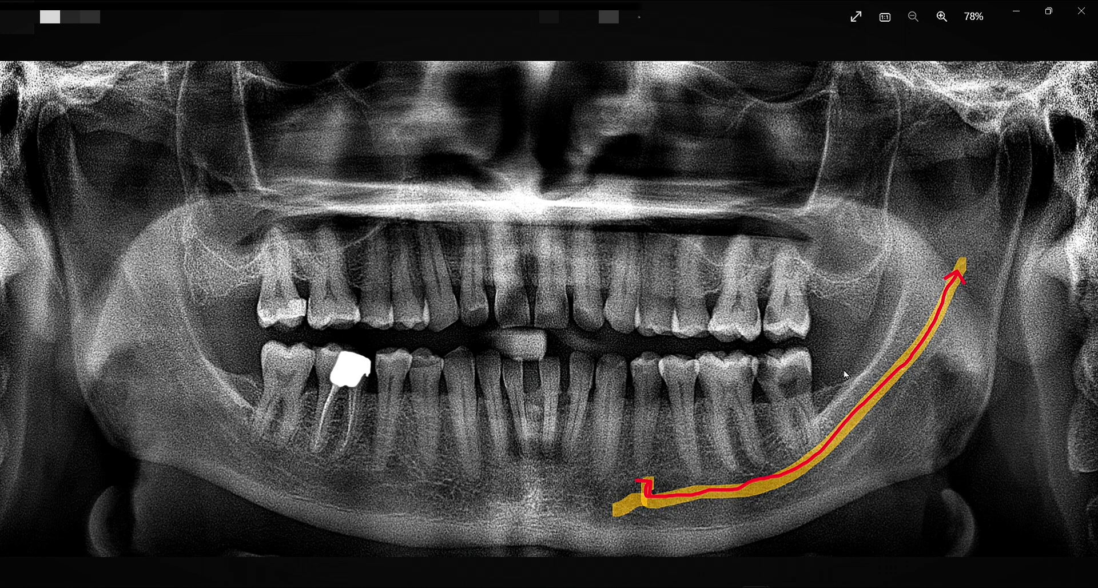
Step: Zoom around the current X-ray, then step through the images to the grey periapical X-ray of the lower molars
{"action": "scroll", "coordinate": [820, 402], "scroll_direction": "up", "scroll_amount": 3}
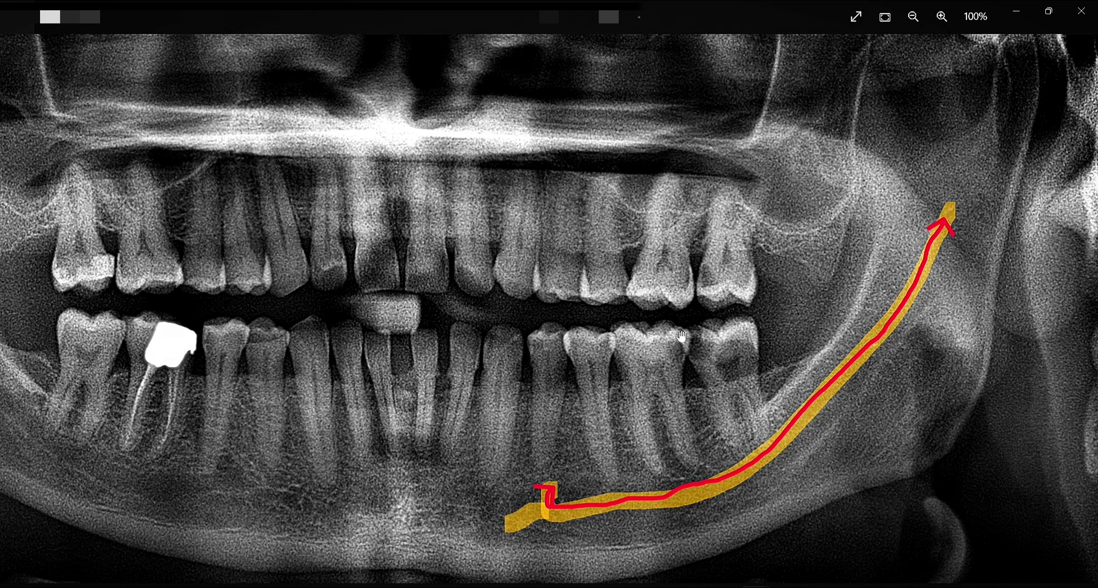
{"action": "scroll", "coordinate": [682, 337], "scroll_direction": "up", "scroll_amount": 3}
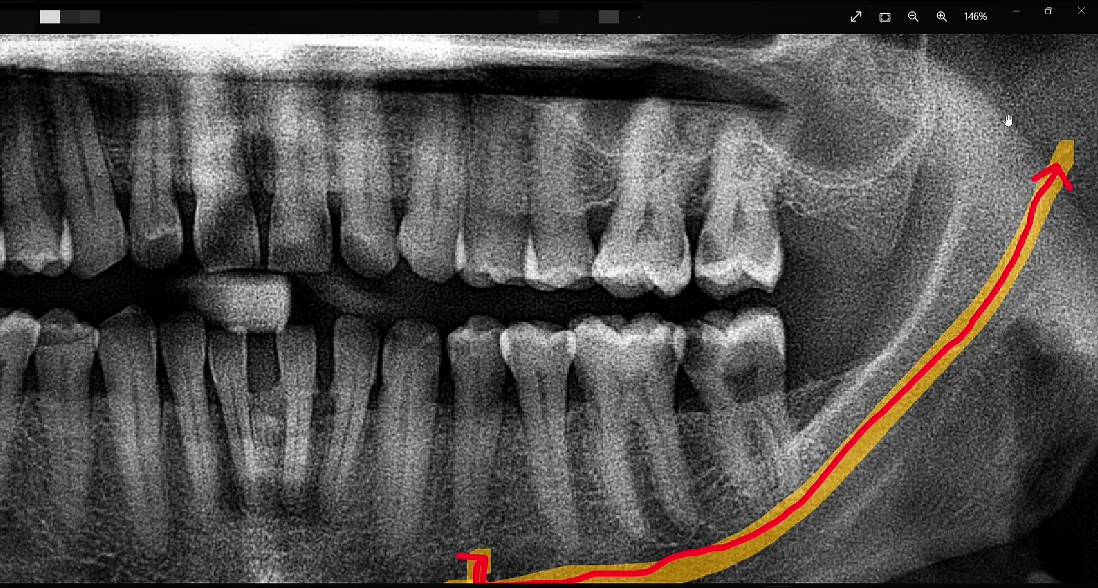
{"action": "scroll", "coordinate": [817, 329], "scroll_direction": "down", "scroll_amount": 2}
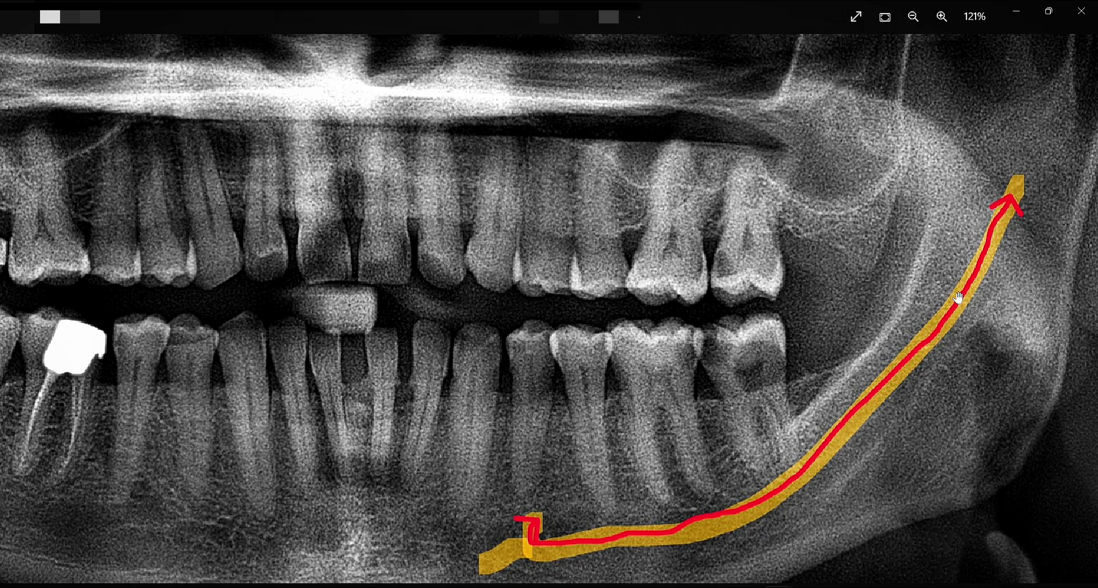
{"action": "scroll", "coordinate": [803, 468], "scroll_direction": "down", "scroll_amount": 3}
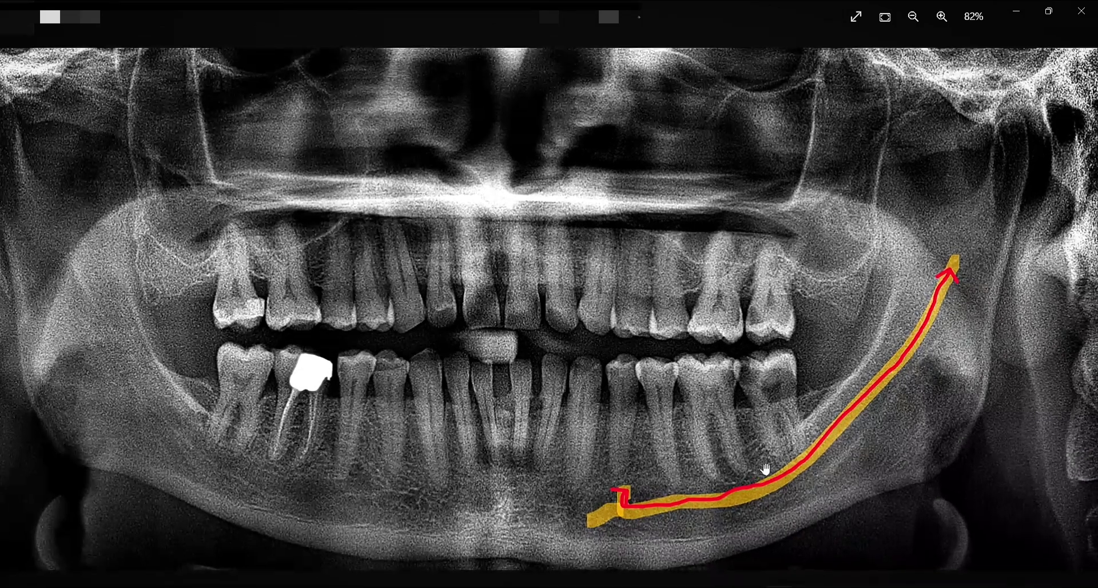
{"action": "scroll", "coordinate": [765, 459], "scroll_direction": "up", "scroll_amount": 2}
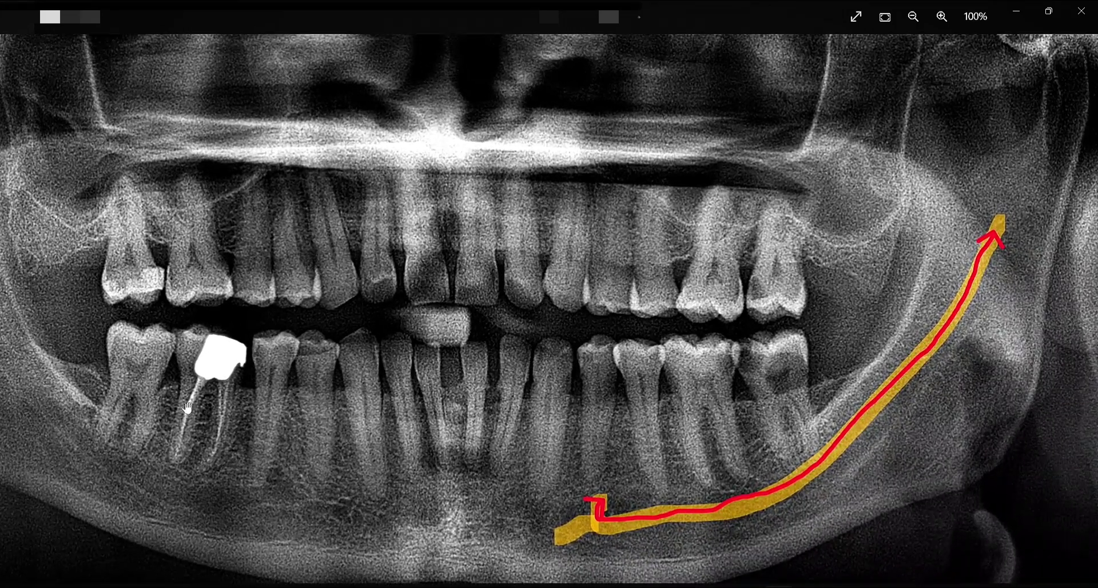
{"action": "scroll", "coordinate": [856, 445], "scroll_direction": "down", "scroll_amount": 2}
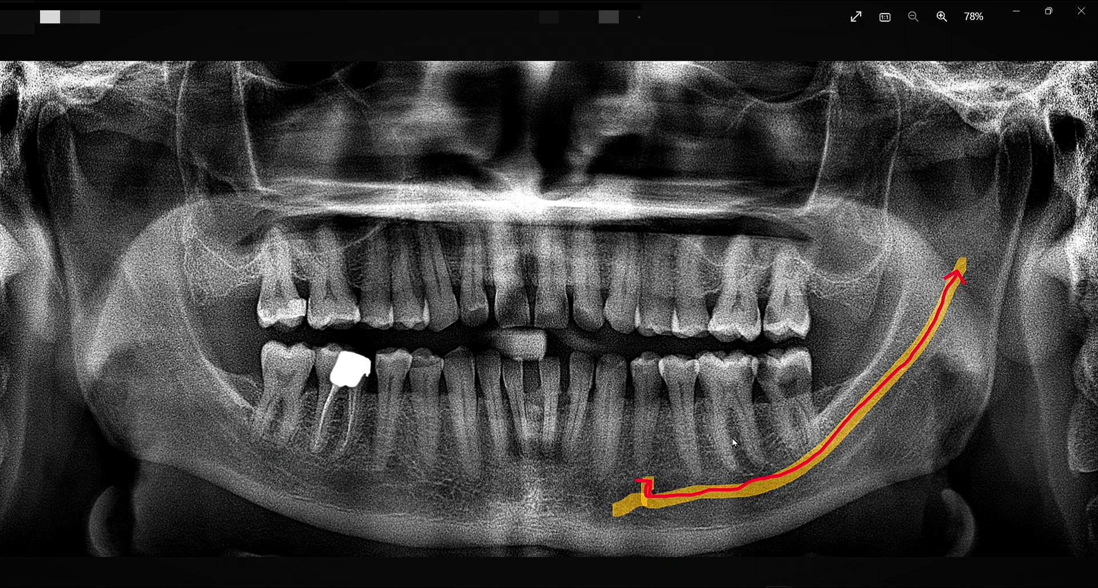
{"action": "key", "text": "Right"}
{"action": "key", "text": "Left"}
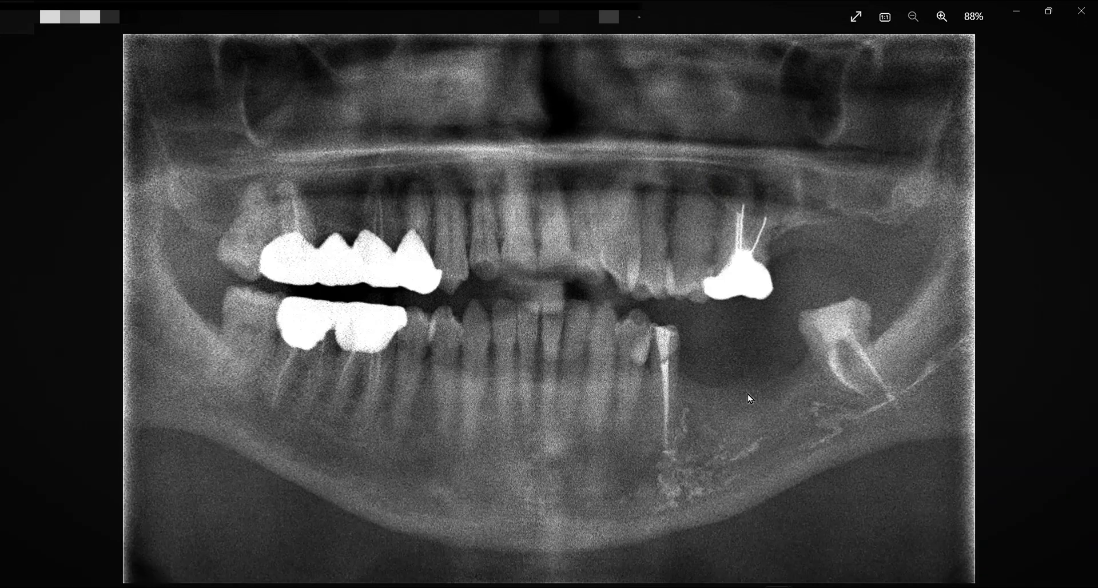
{"action": "key", "text": "Left"}
Step: Zoom in on the lower molar roots to examine them, then back out
{"action": "scroll", "coordinate": [688, 364], "scroll_direction": "up", "scroll_amount": 3, "text": "ctrl"}
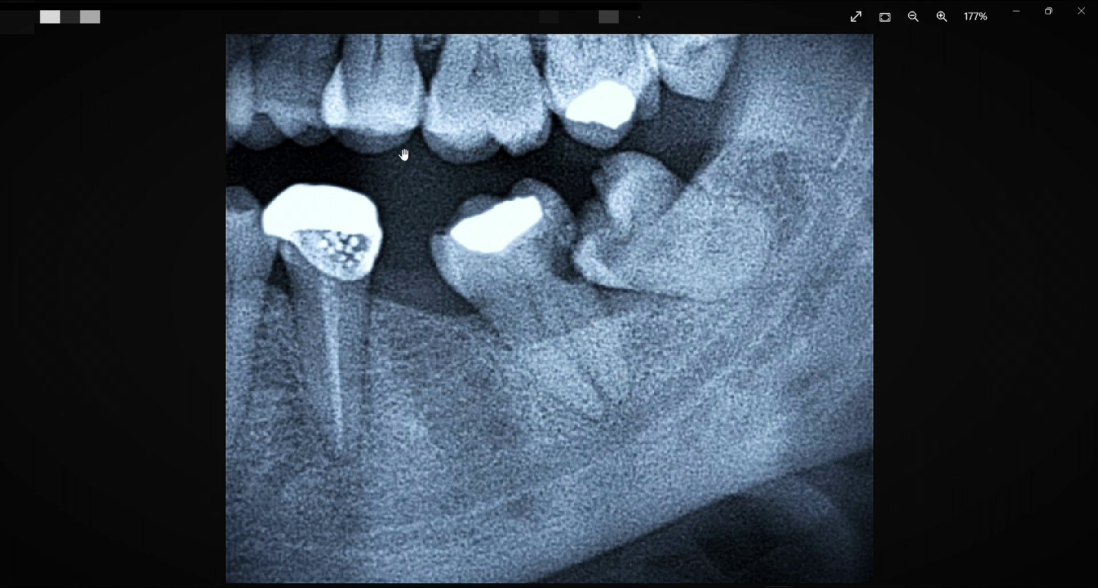
{"action": "scroll", "coordinate": [629, 413], "scroll_direction": "up", "scroll_amount": 1}
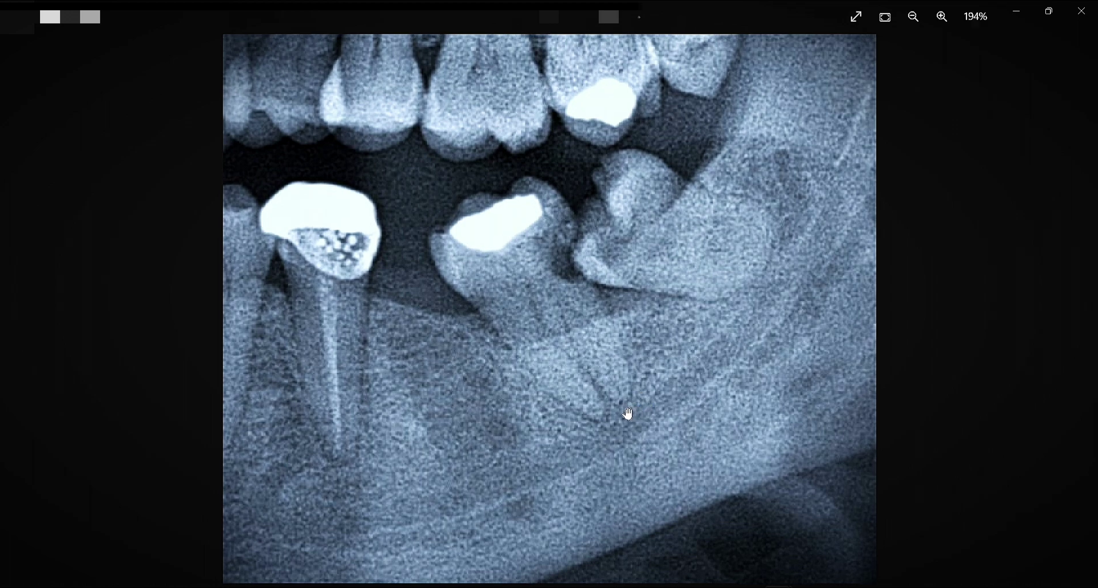
{"action": "scroll", "coordinate": [629, 412], "scroll_direction": "up", "scroll_amount": 5}
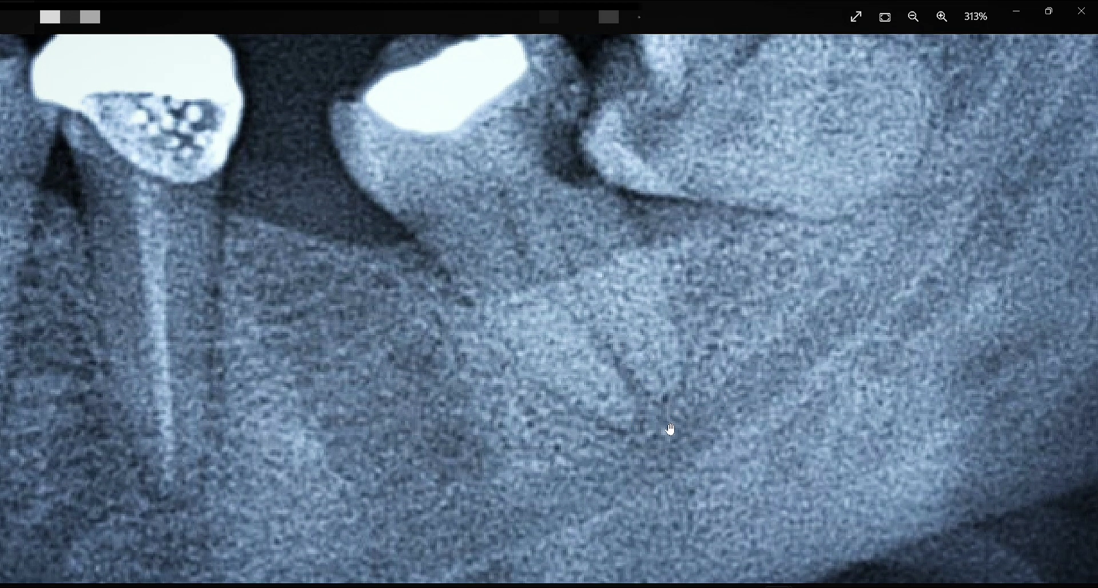
{"action": "scroll", "coordinate": [675, 421], "scroll_direction": "down", "scroll_amount": 5}
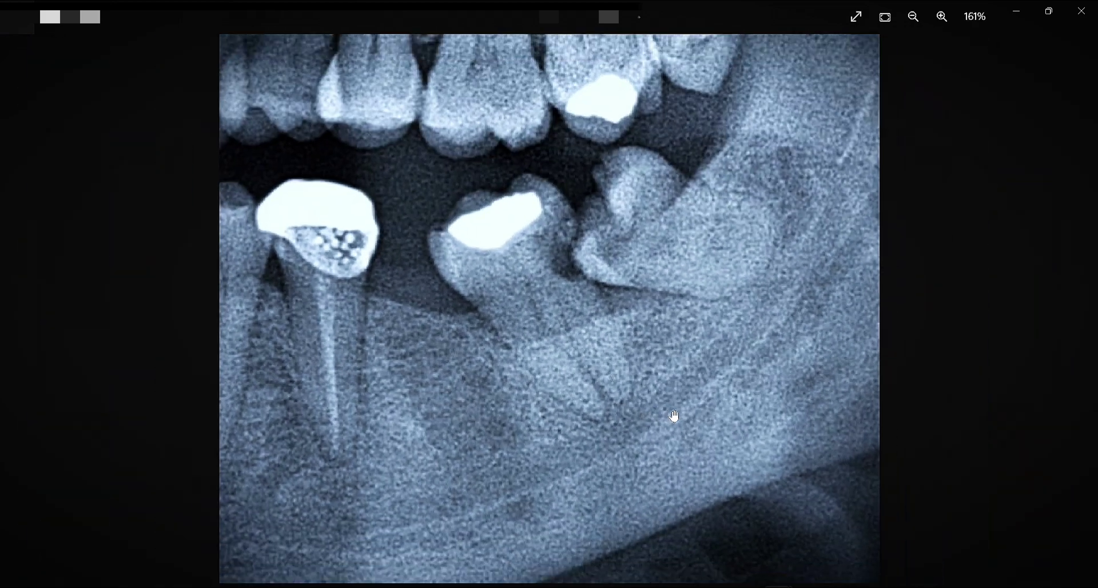
{"action": "scroll", "coordinate": [675, 413], "scroll_direction": "down", "scroll_amount": 1}
{"action": "scroll", "coordinate": [674, 410], "scroll_direction": "up", "scroll_amount": 2}
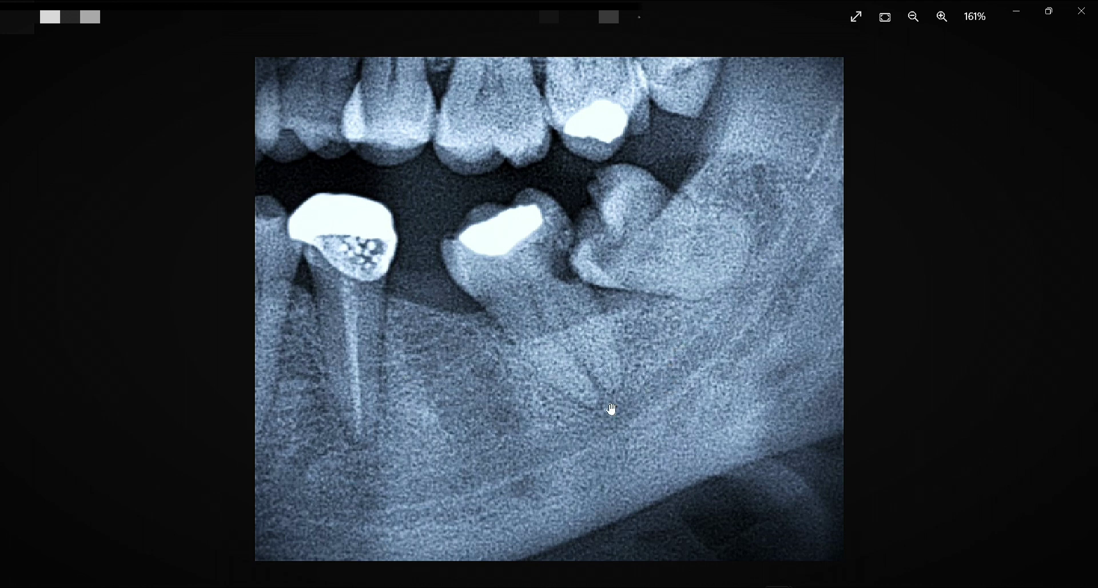
{"action": "scroll", "coordinate": [612, 410], "scroll_direction": "down", "scroll_amount": 2}
Step: Advance to the panoramic X-ray with large metal crowns, zoom in, then back out to 88%
{"action": "key", "text": "Right"}
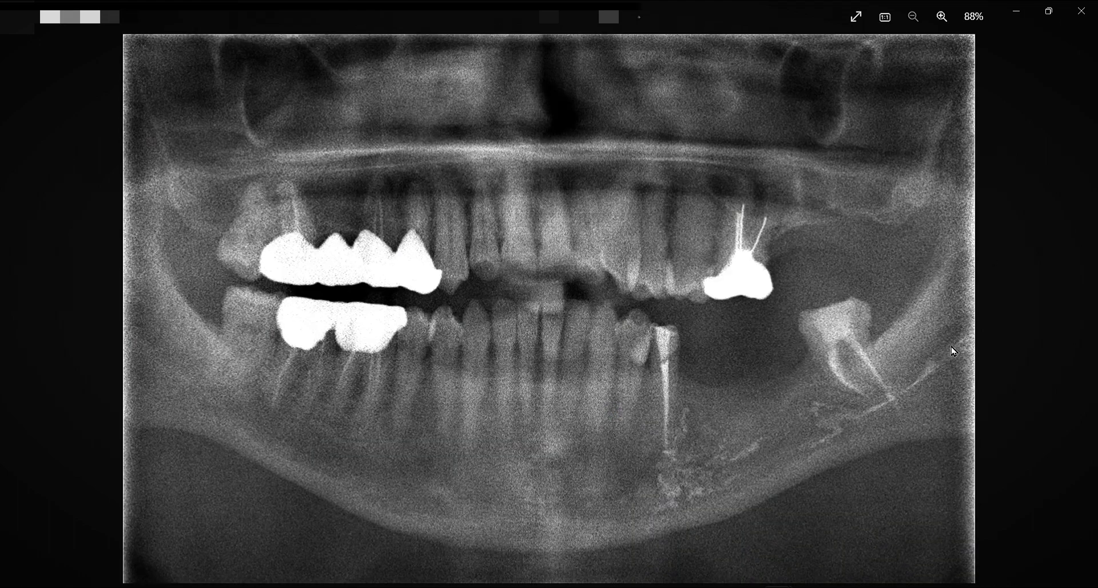
{"action": "scroll", "coordinate": [992, 355], "scroll_direction": "up", "scroll_amount": 1}
{"action": "scroll", "coordinate": [870, 380], "scroll_direction": "up", "scroll_amount": 2}
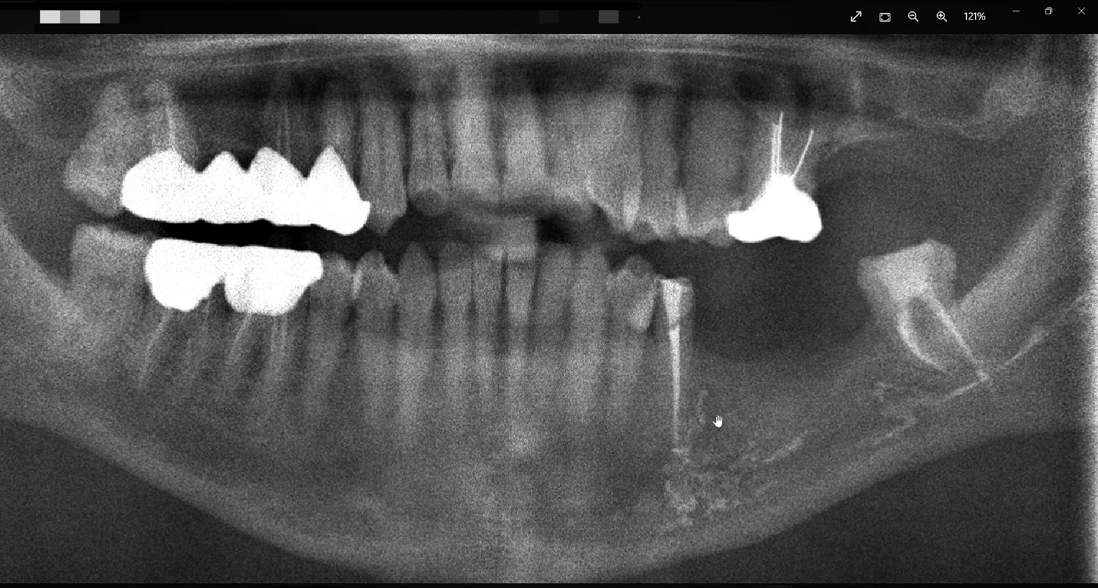
{"action": "scroll", "coordinate": [701, 478], "scroll_direction": "down", "scroll_amount": 3}
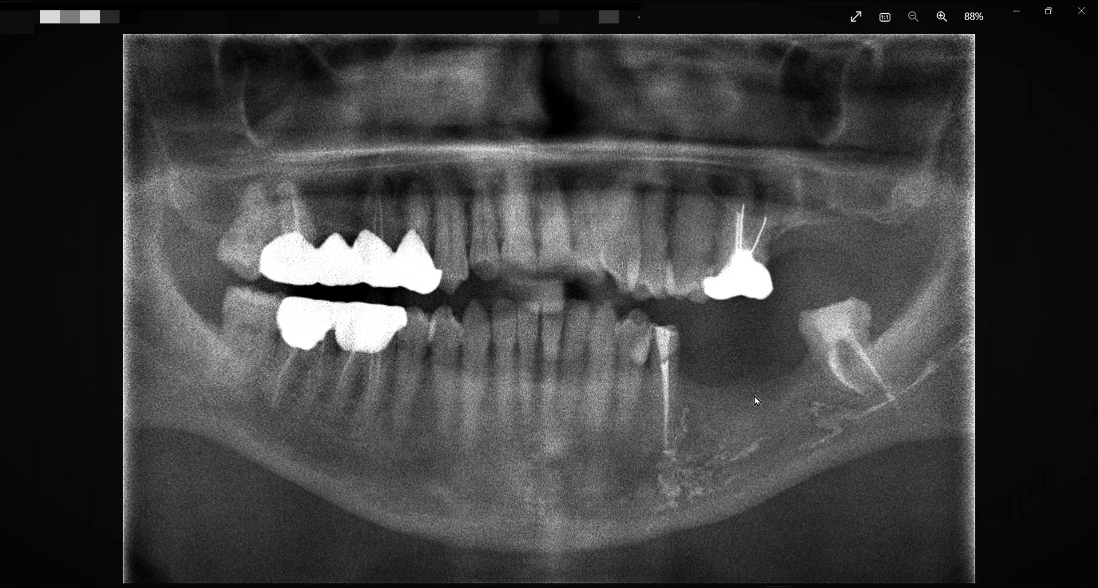
Step: Move to the teal-tinted lower-jaw X-ray with root-filled teeth and zoom in and back out
{"action": "key", "text": "Right"}
{"action": "scroll", "coordinate": [647, 280], "scroll_direction": "up", "scroll_amount": 4}
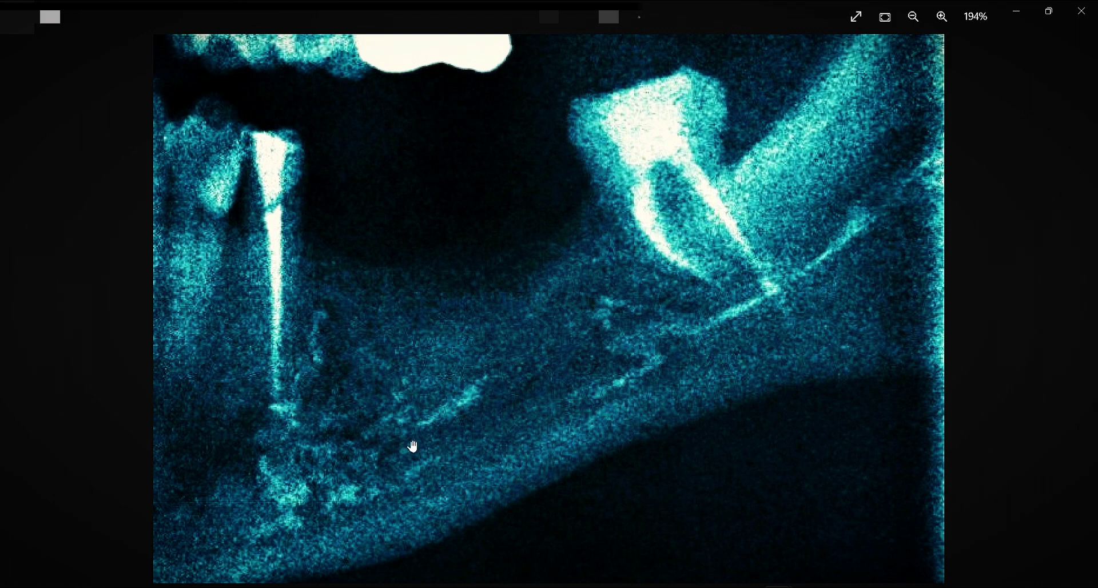
{"action": "scroll", "coordinate": [414, 447], "scroll_direction": "down", "scroll_amount": 1}
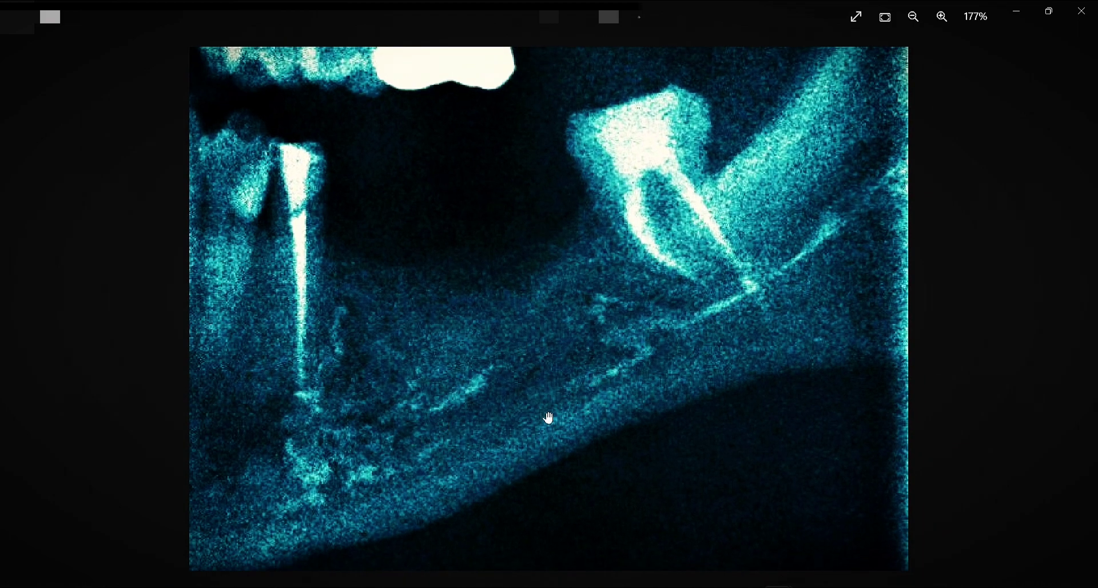
{"action": "scroll", "coordinate": [556, 424], "scroll_direction": "down", "scroll_amount": 3}
{"action": "scroll", "coordinate": [513, 362], "scroll_direction": "up", "scroll_amount": 3}
{"action": "scroll", "coordinate": [513, 362], "scroll_direction": "down", "scroll_amount": 3}
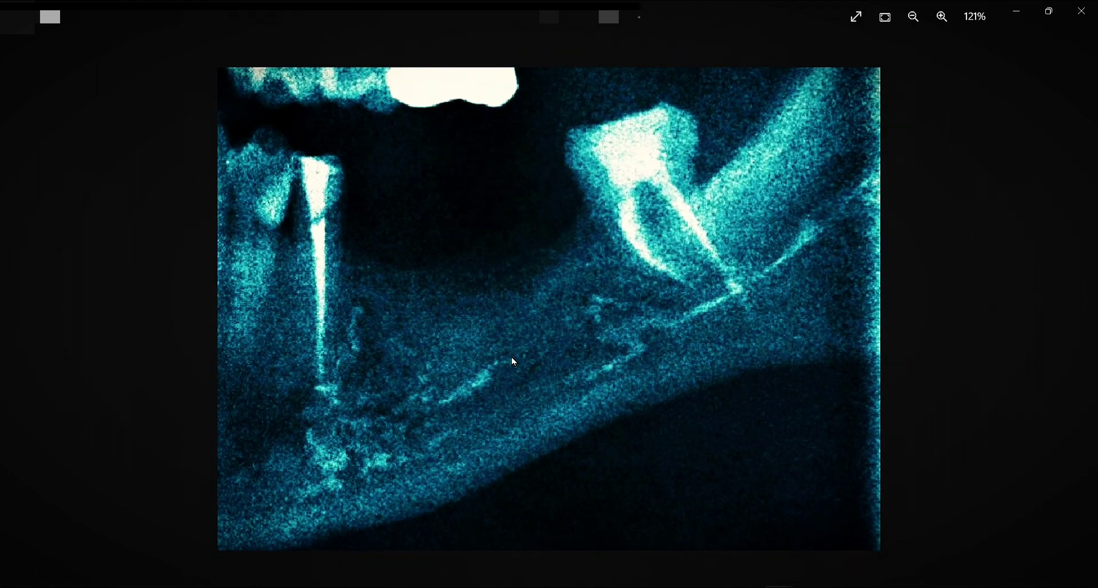
{"action": "scroll", "coordinate": [513, 362], "scroll_direction": "up", "scroll_amount": 1}
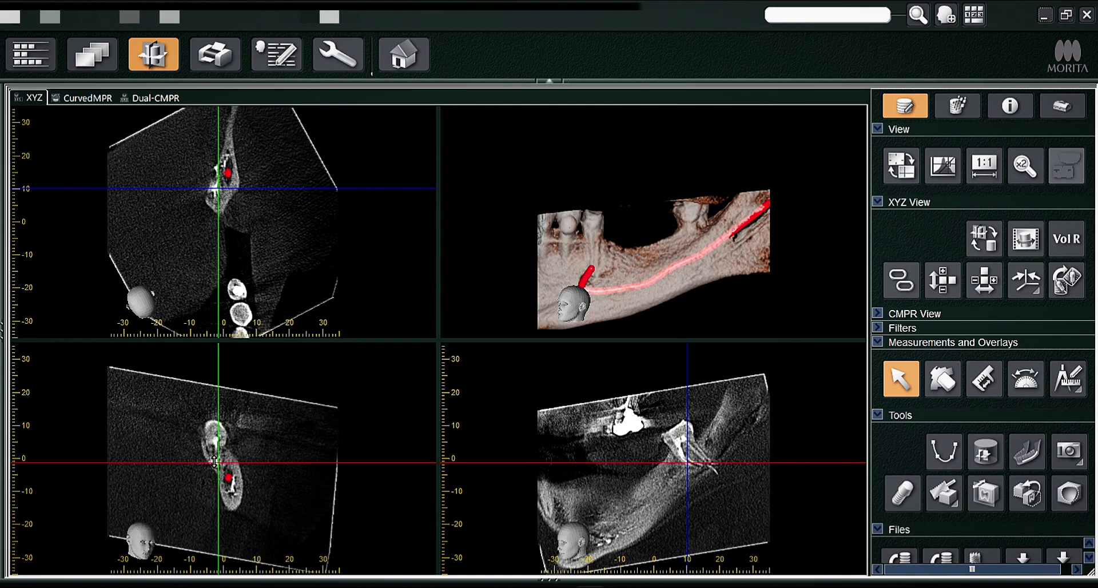
Step: Enlarge the lower slice panes, then move and rotate the crosshairs so the slice follows the red canal
{"action": "left_click_drag", "start_coordinate": [218, 463], "coordinate": [216, 449]}
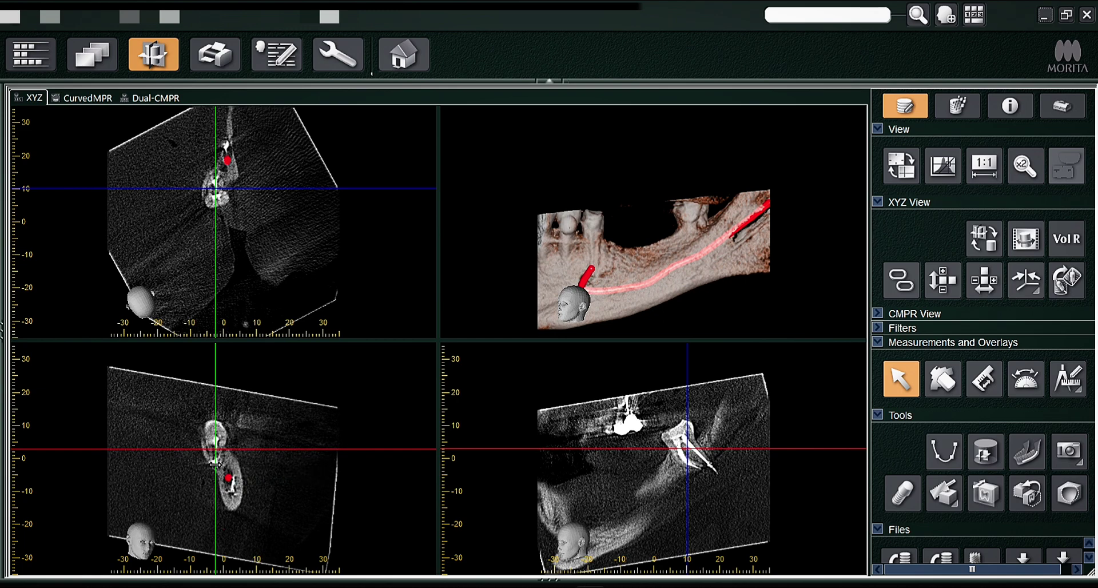
{"action": "left_click_drag", "start_coordinate": [435, 342], "coordinate": [290, 180]}
{"action": "left_click_drag", "start_coordinate": [636, 367], "coordinate": [711, 480]}
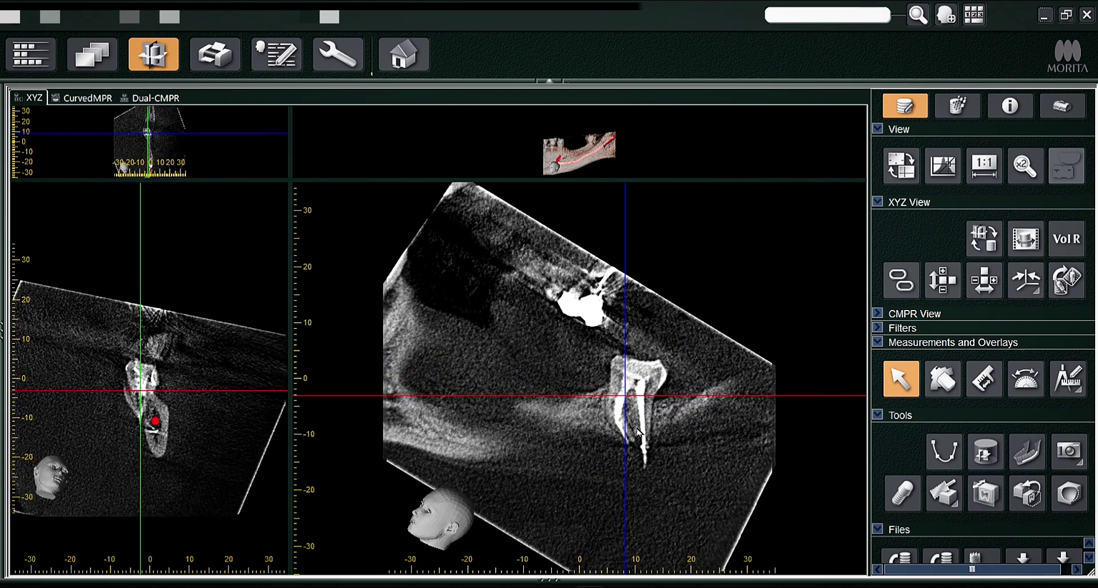
{"action": "left_click_drag", "start_coordinate": [621, 403], "coordinate": [645, 402]}
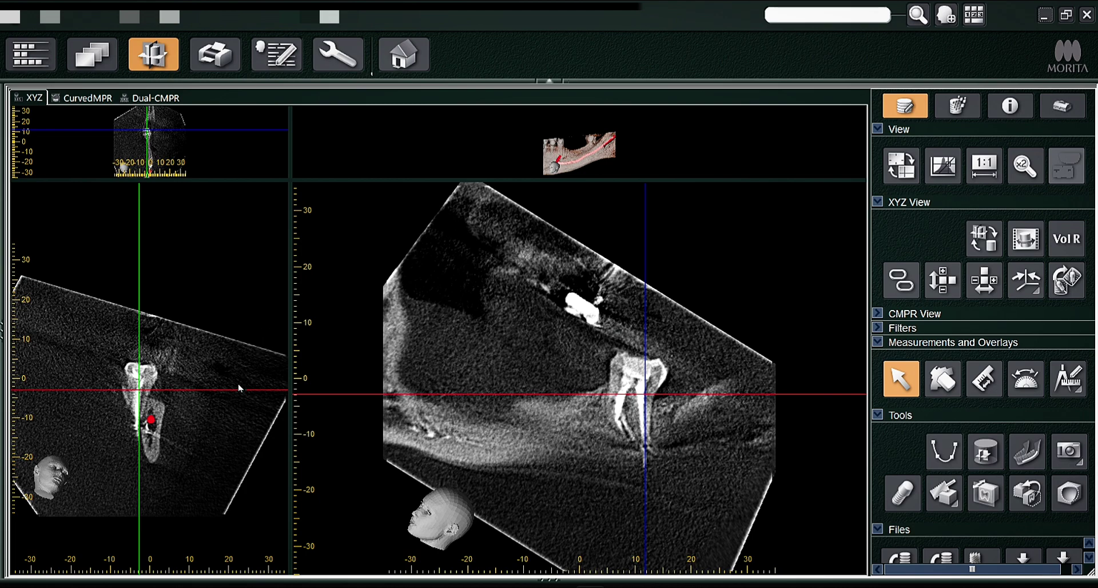
{"action": "mouse_move", "coordinate": [187, 466]}
{"action": "left_mouse_down"}
{"action": "mouse_move", "coordinate": [171, 492]}
{"action": "mouse_move", "coordinate": [165, 458]}
{"action": "mouse_move", "coordinate": [182, 466]}
{"action": "mouse_move", "coordinate": [176, 456]}
{"action": "left_mouse_up"}
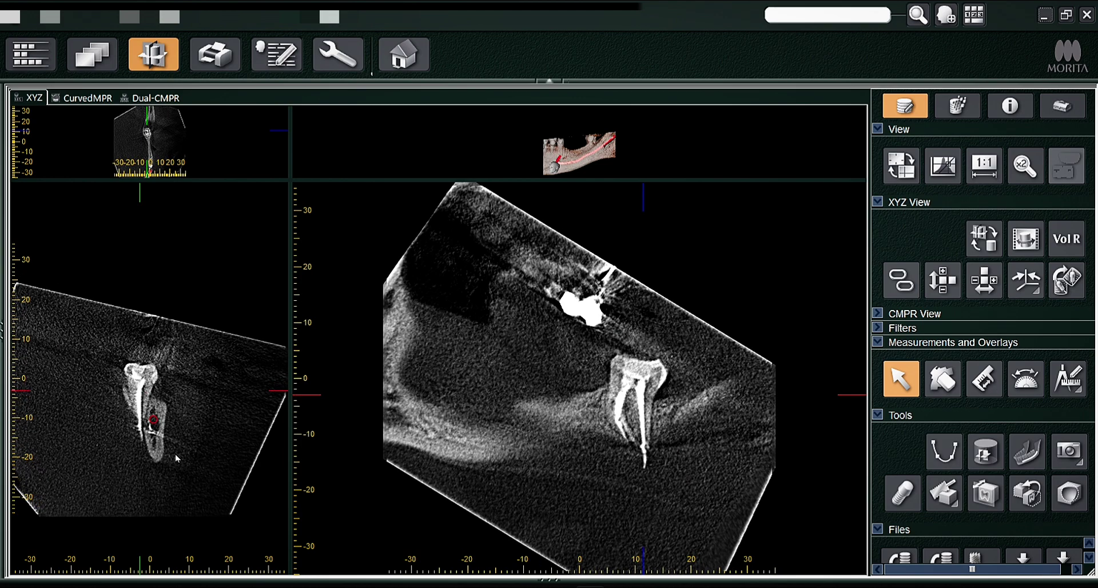
{"action": "left_click_drag", "start_coordinate": [143, 200], "coordinate": [150, 196]}
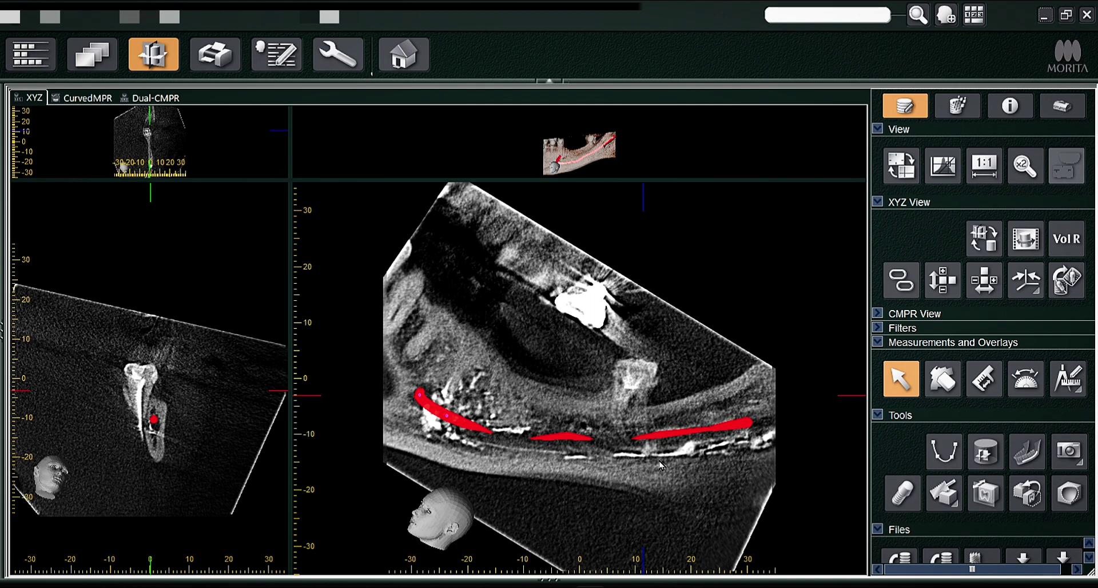
Step: Scroll the slices until the red canal appears continuous, then select the canal trace
{"action": "scroll", "coordinate": [667, 453], "scroll_direction": "down", "scroll_amount": 5}
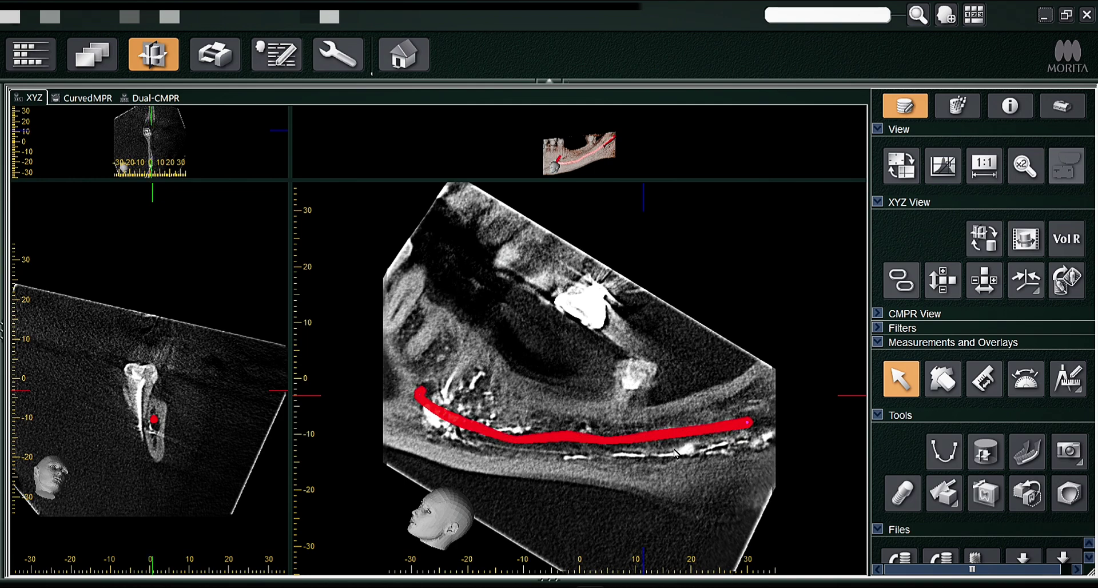
{"action": "scroll", "coordinate": [551, 486], "scroll_direction": "down", "scroll_amount": 1}
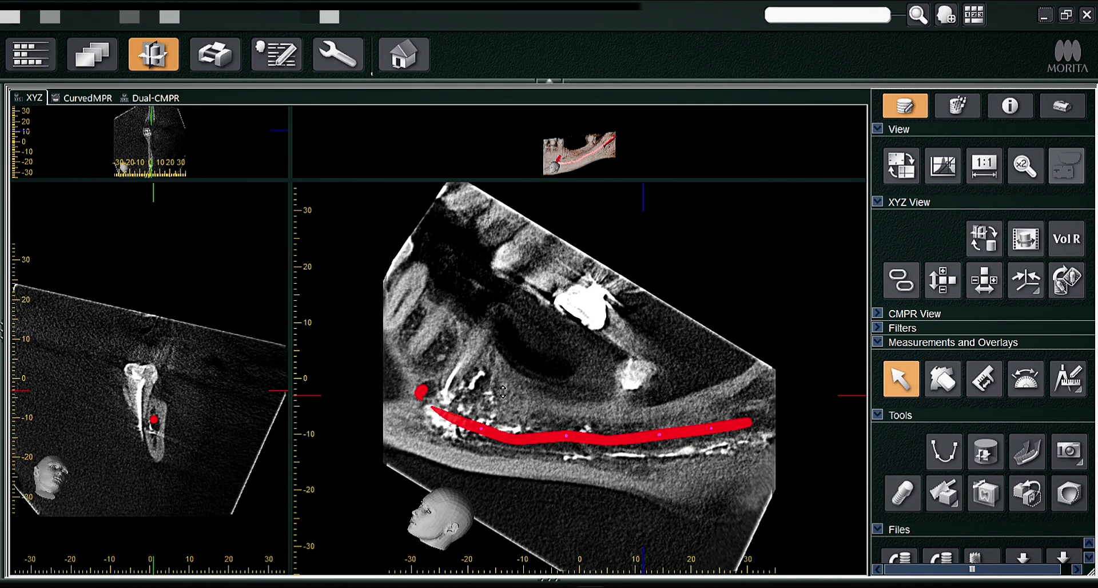
{"action": "left_click", "coordinate": [629, 440]}
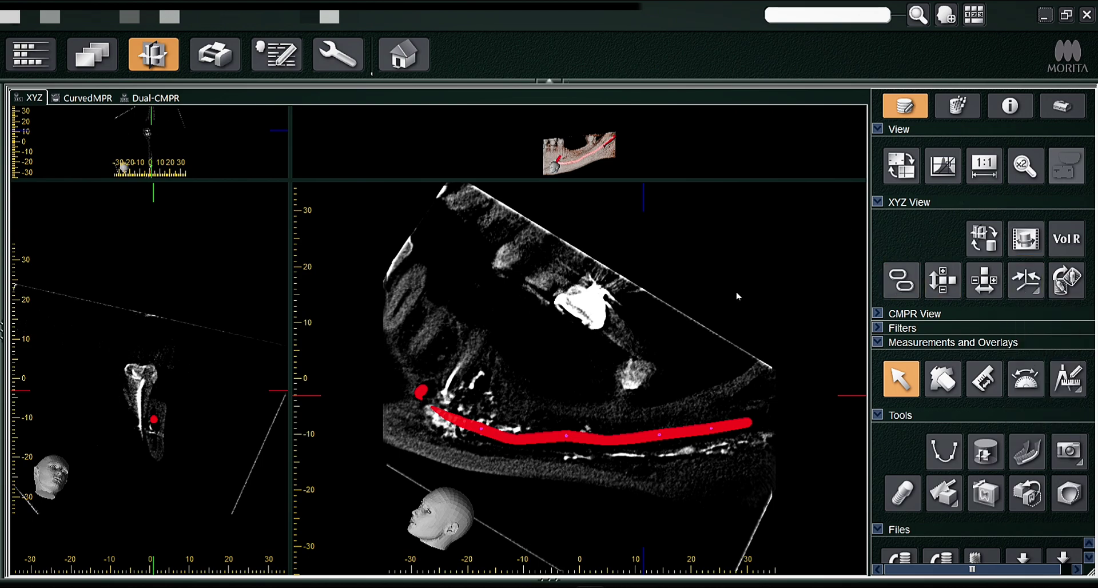
Step: Set slice thickness to 4.0mm, equalize the four panes, and shift the slice to show the teeth
{"action": "right_click", "coordinate": [574, 368]}
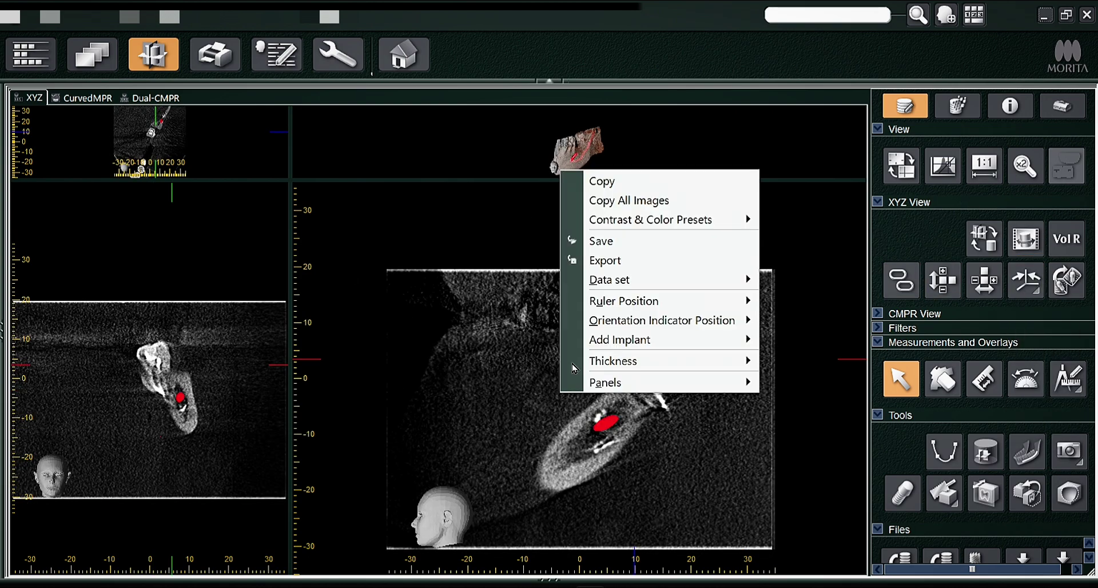
{"action": "mouse_move", "coordinate": [612, 361]}
{"action": "left_click", "coordinate": [817, 427]}
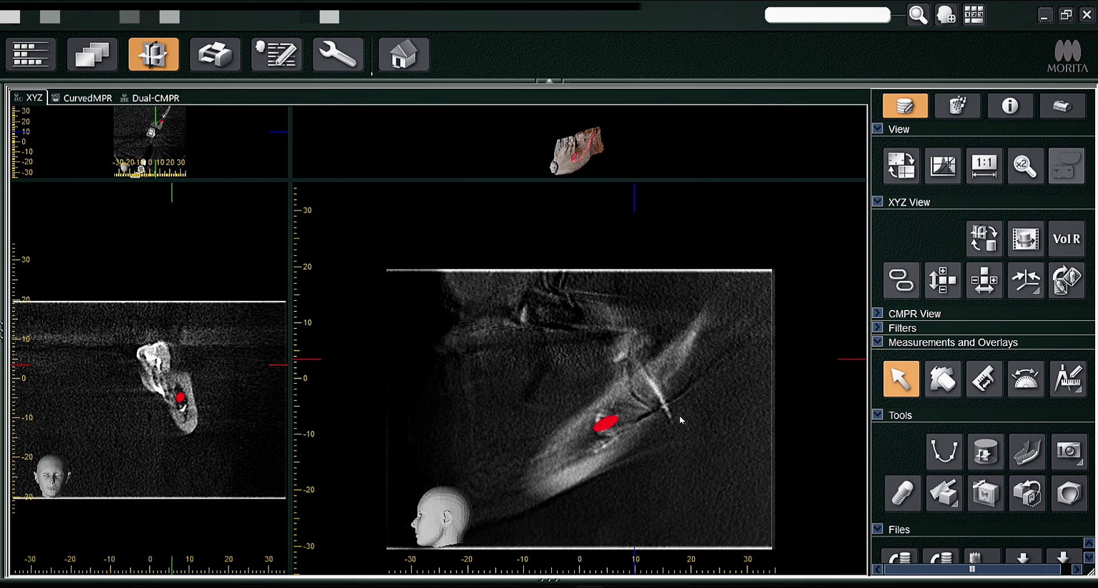
{"action": "left_click_drag", "start_coordinate": [290, 178], "coordinate": [315, 336]}
{"action": "left_click_drag", "start_coordinate": [181, 116], "coordinate": [164, 118]}
Step: Reduce slice thickness to 1.0mm, rotate the slices along the canal, then change the thickness again
{"action": "right_click", "coordinate": [175, 218]}
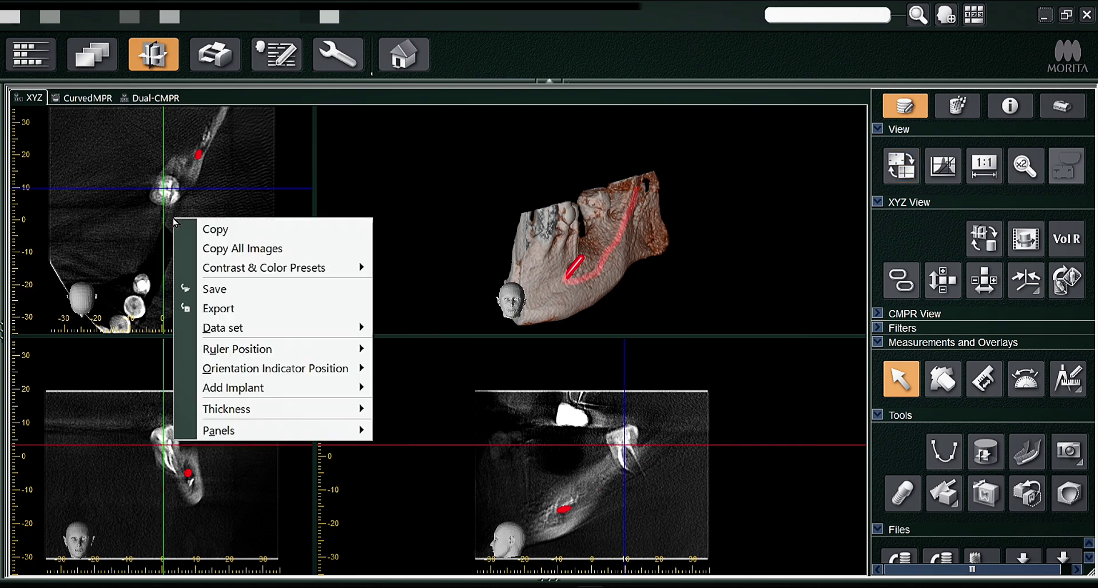
{"action": "mouse_move", "coordinate": [367, 410]}
{"action": "left_click", "coordinate": [418, 442]}
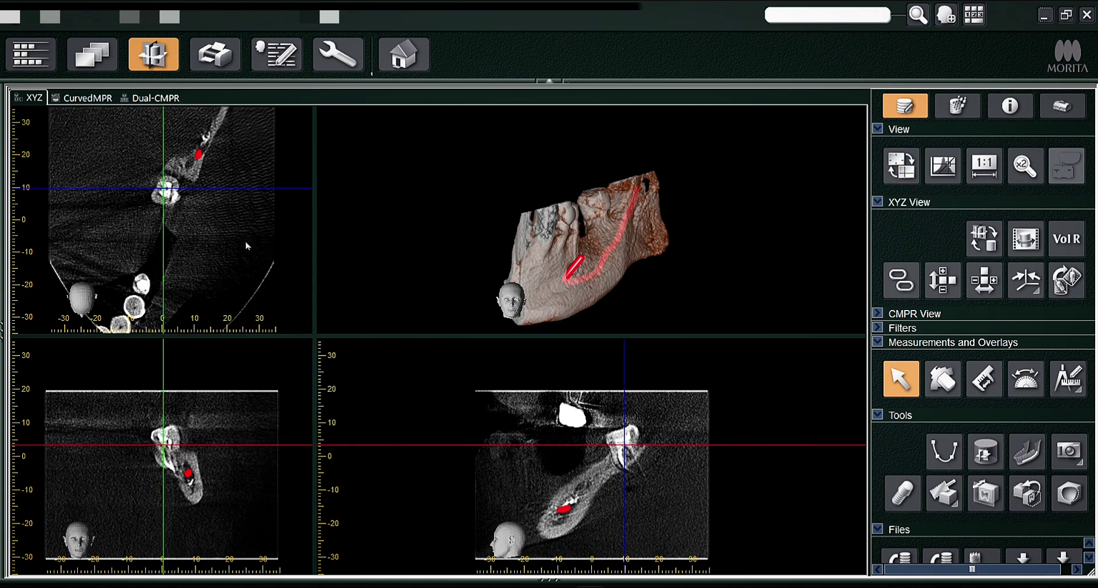
{"action": "left_click_drag", "start_coordinate": [194, 547], "coordinate": [163, 515]}
{"action": "right_click", "coordinate": [569, 440]}
{"action": "mouse_move", "coordinate": [625, 410]}
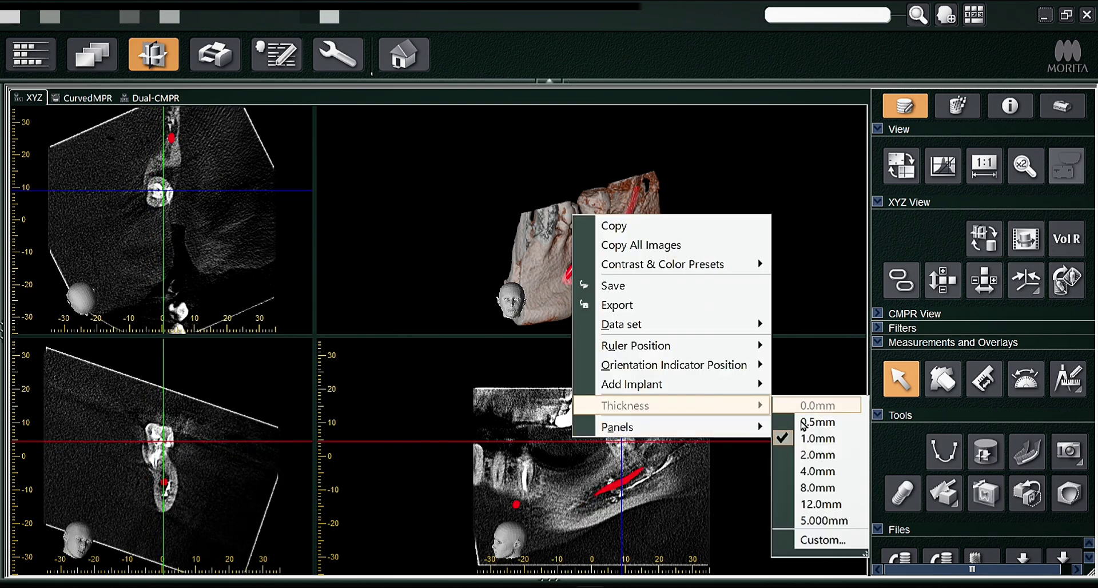
{"action": "left_click", "coordinate": [815, 496]}
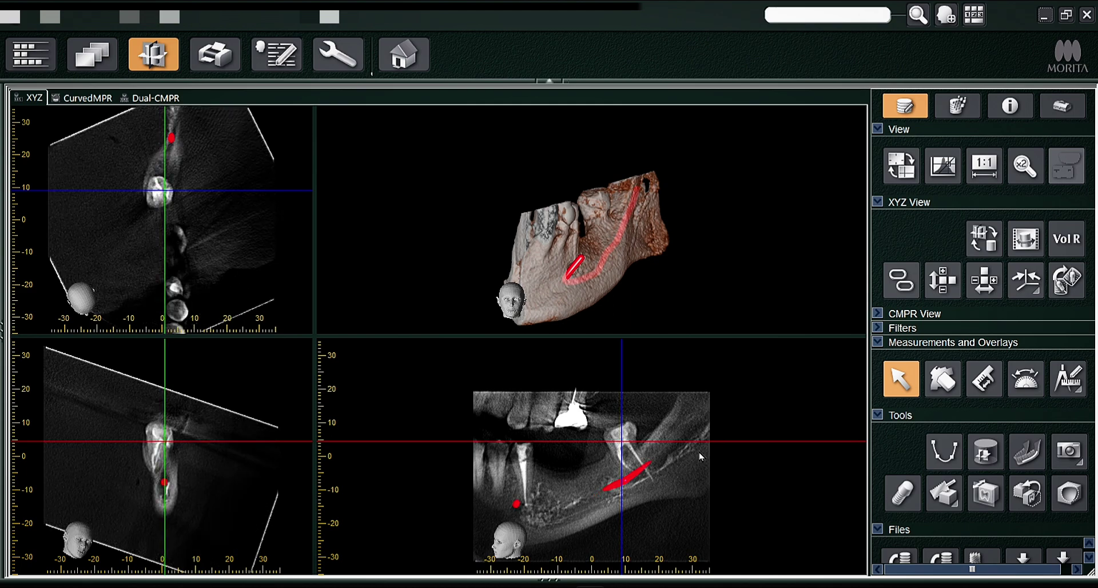
Step: Enlarge the sagittal view, restore the even four-pane layout, and move the slices toward the front of the jaw
{"action": "left_click_drag", "start_coordinate": [313, 343], "coordinate": [225, 148]}
{"action": "scroll", "coordinate": [742, 331], "scroll_direction": "down", "scroll_amount": 3}
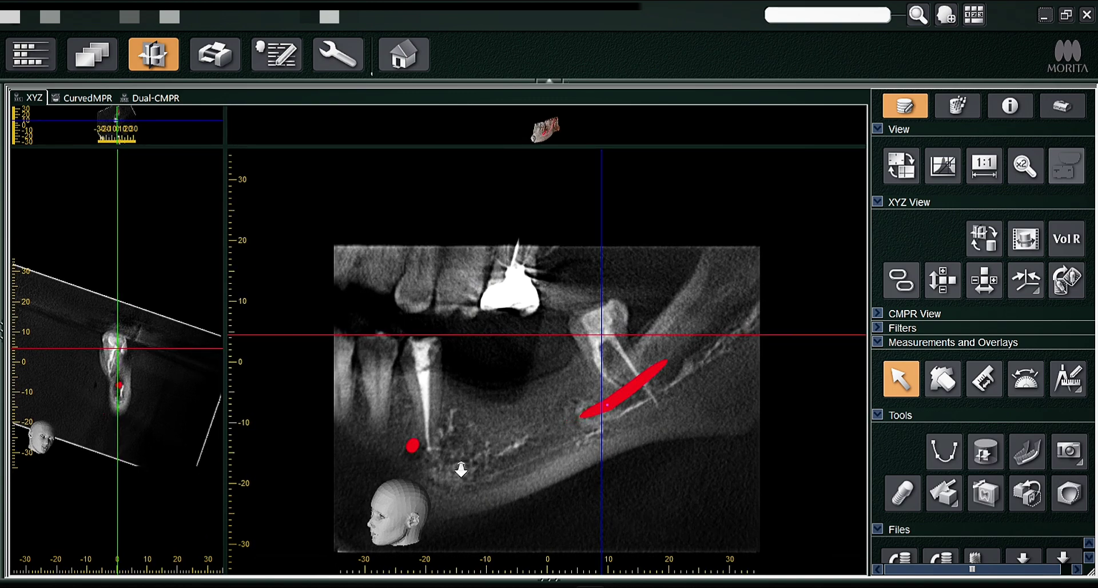
{"action": "left_click_drag", "start_coordinate": [226, 154], "coordinate": [223, 196]}
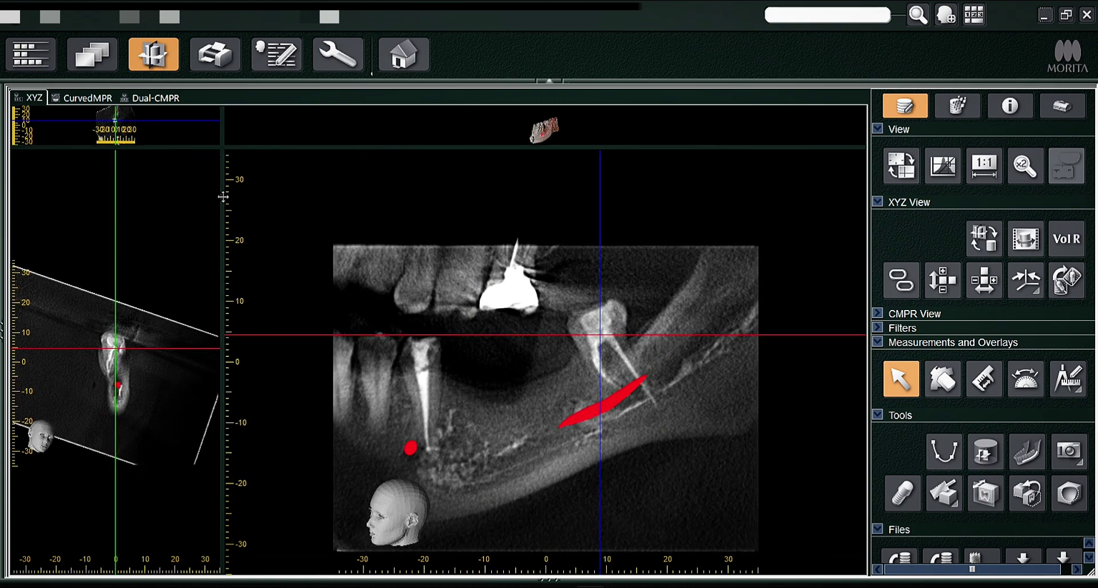
{"action": "double_click", "coordinate": [223, 196]}
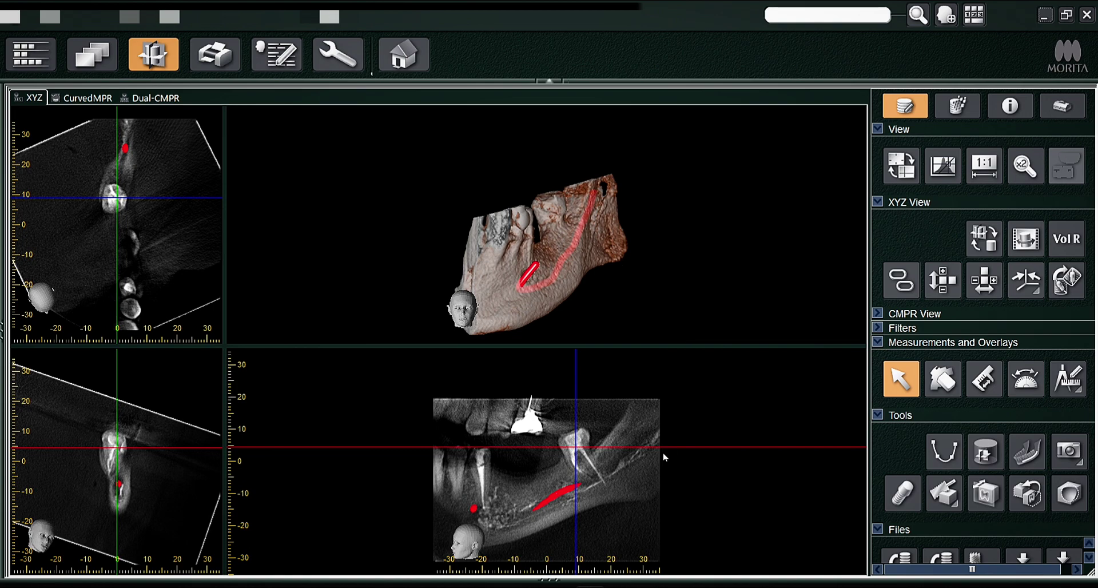
{"action": "left_click_drag", "start_coordinate": [576, 476], "coordinate": [513, 484]}
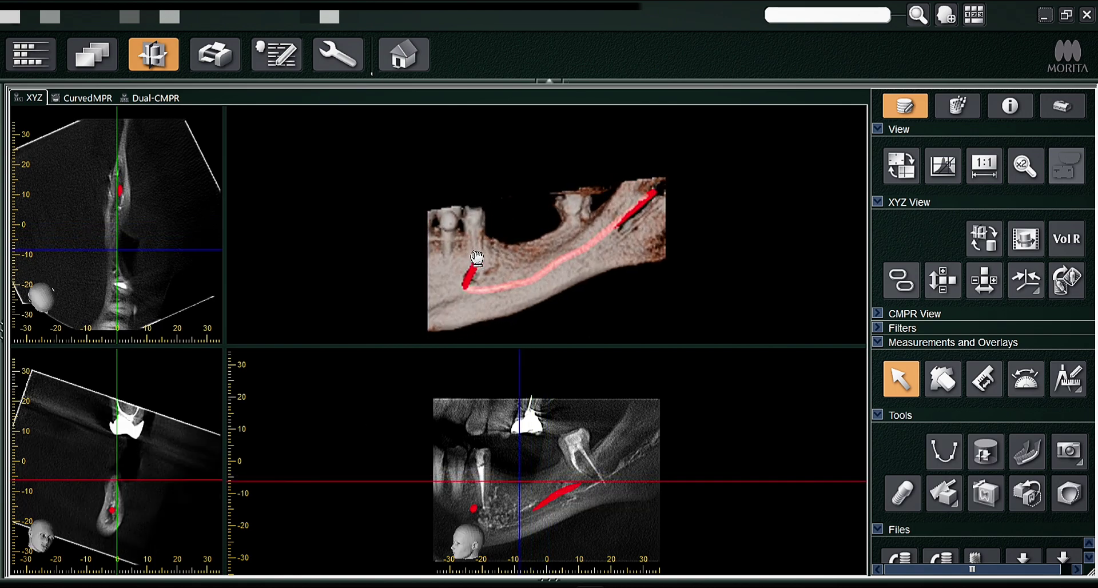
Step: In CurvedMPR, draw an arch curve along the jaw in the axial slice and scroll the cross-sections
{"action": "left_click", "coordinate": [71, 101]}
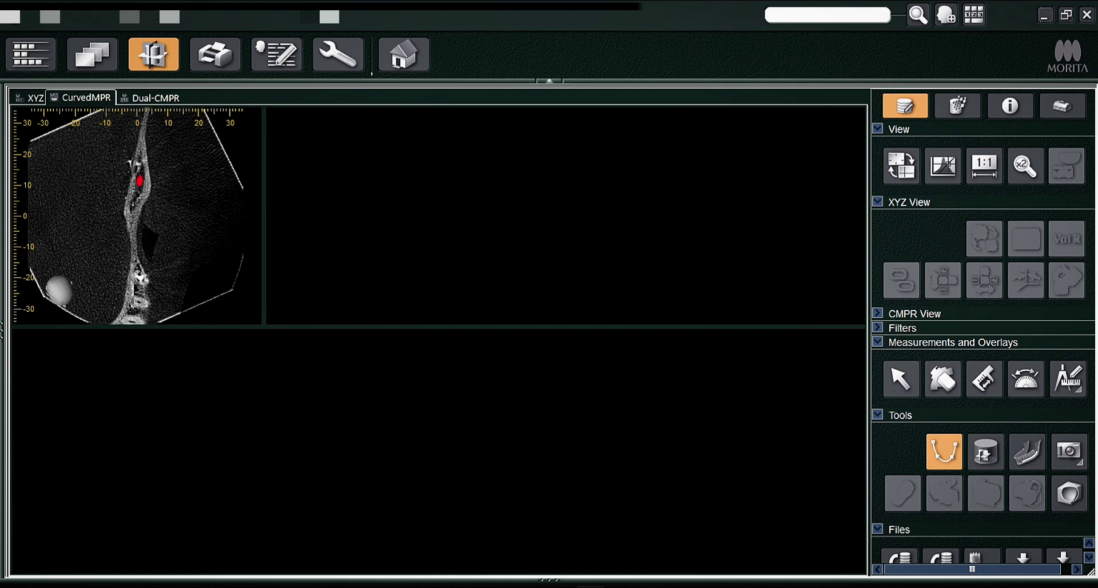
{"action": "left_click", "coordinate": [143, 119]}
{"action": "double_click", "coordinate": [132, 308]}
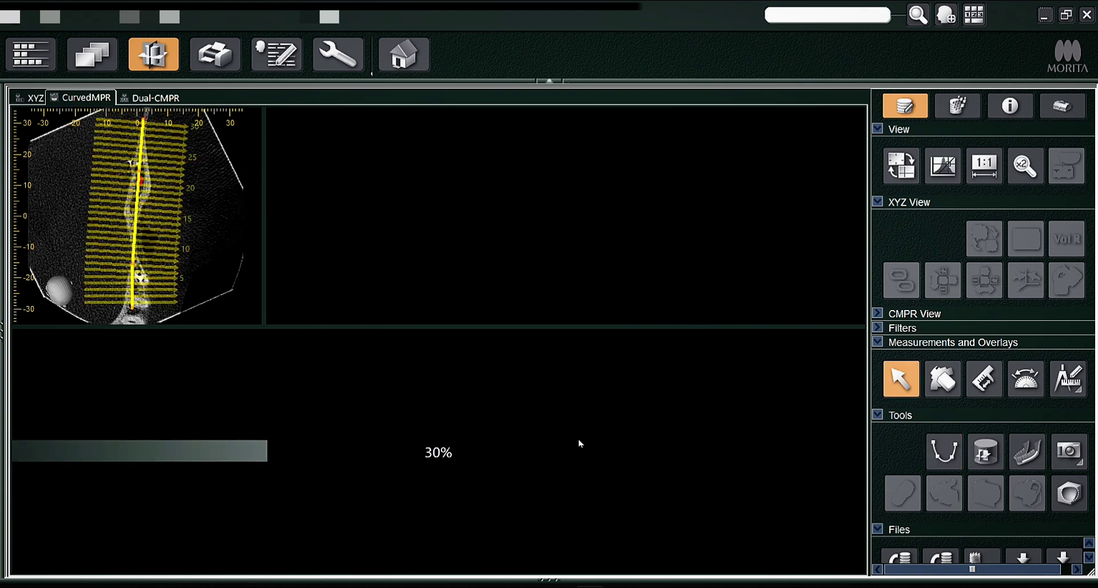
{"action": "scroll", "coordinate": [515, 466], "scroll_direction": "down", "scroll_amount": 5}
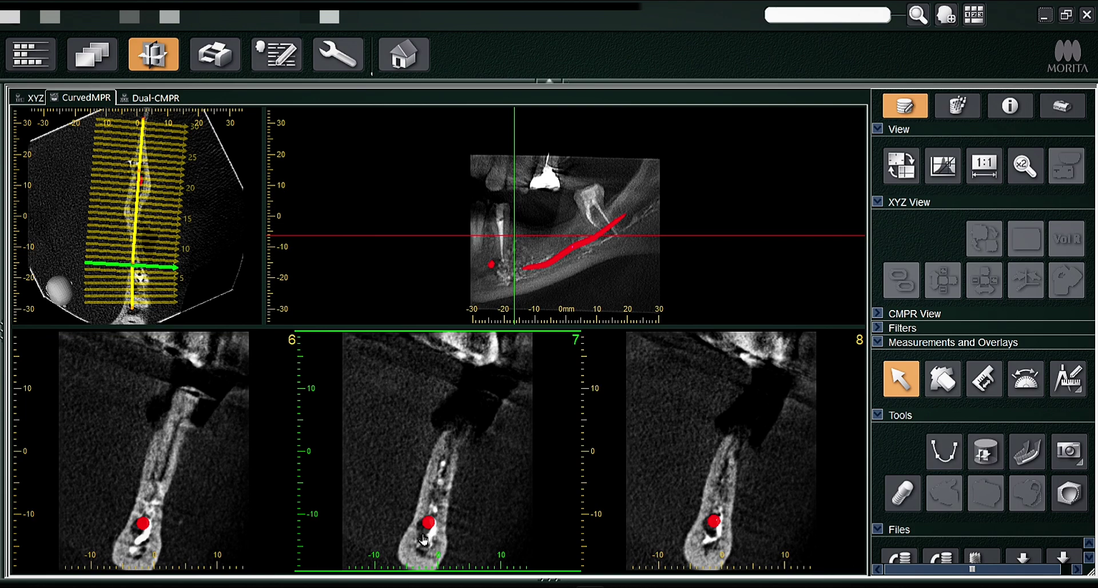
{"action": "scroll", "coordinate": [452, 532], "scroll_direction": "down", "scroll_amount": 7}
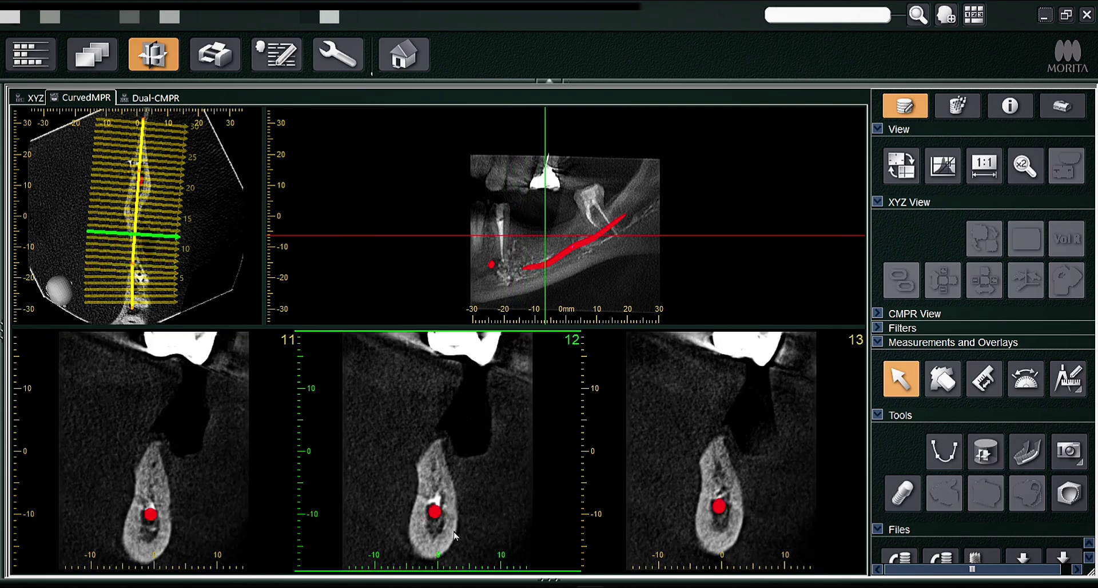
{"action": "scroll", "coordinate": [454, 535], "scroll_direction": "down", "scroll_amount": 5}
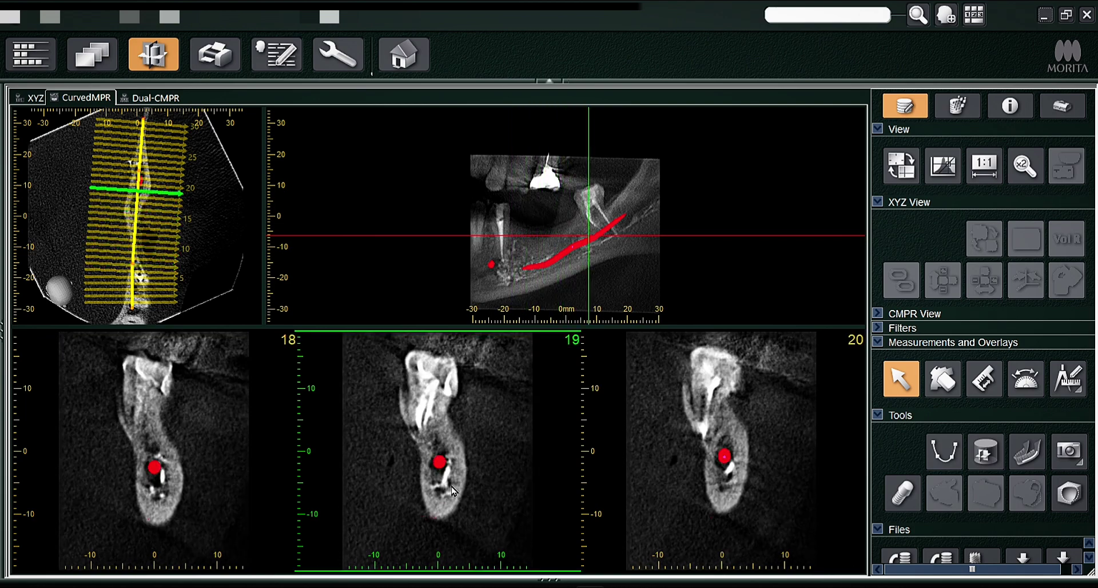
{"action": "scroll", "coordinate": [455, 491], "scroll_direction": "down", "scroll_amount": 3}
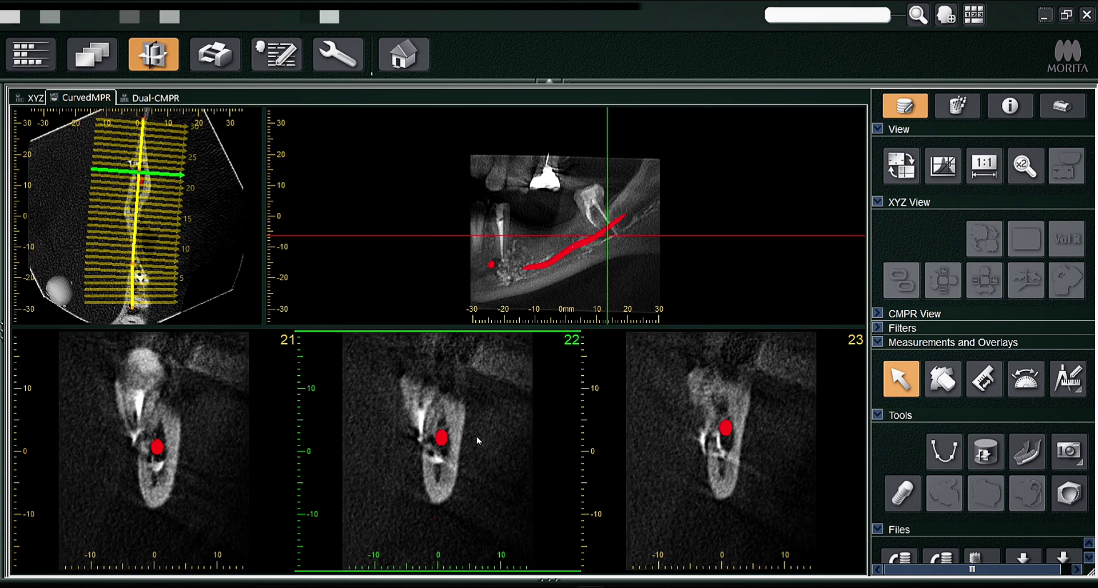
{"action": "scroll", "coordinate": [477, 440], "scroll_direction": "down", "scroll_amount": 3}
Step: Scroll further through the cross-sections, shift the section toward the front teeth, and switch to Dual-CMPR
{"action": "scroll", "coordinate": [474, 431], "scroll_direction": "up", "scroll_amount": 9}
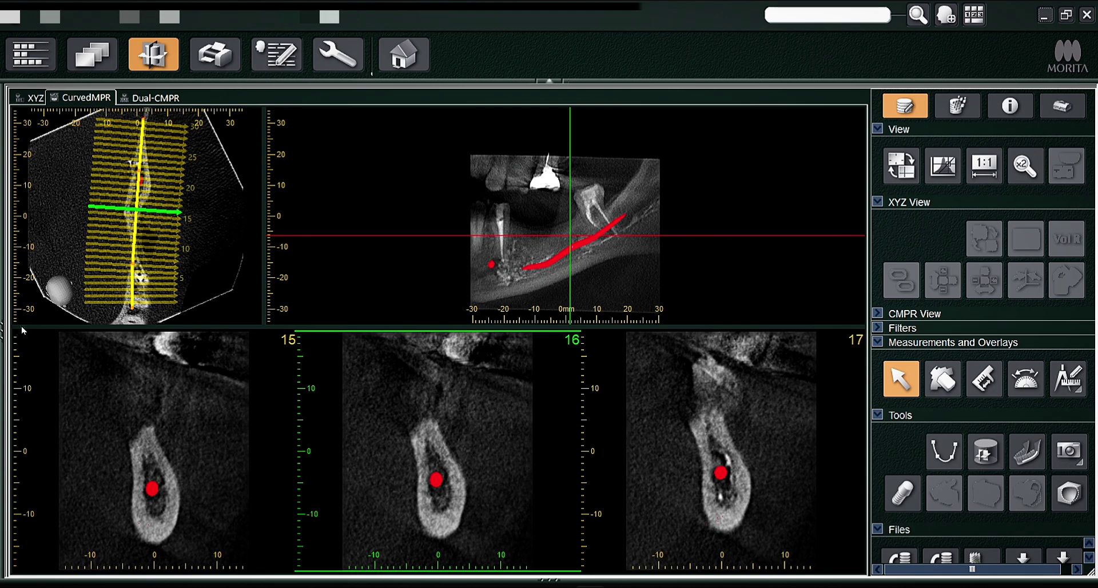
{"action": "scroll", "coordinate": [721, 423], "scroll_direction": "down", "scroll_amount": 2}
{"action": "scroll", "coordinate": [745, 455], "scroll_direction": "down", "scroll_amount": 3}
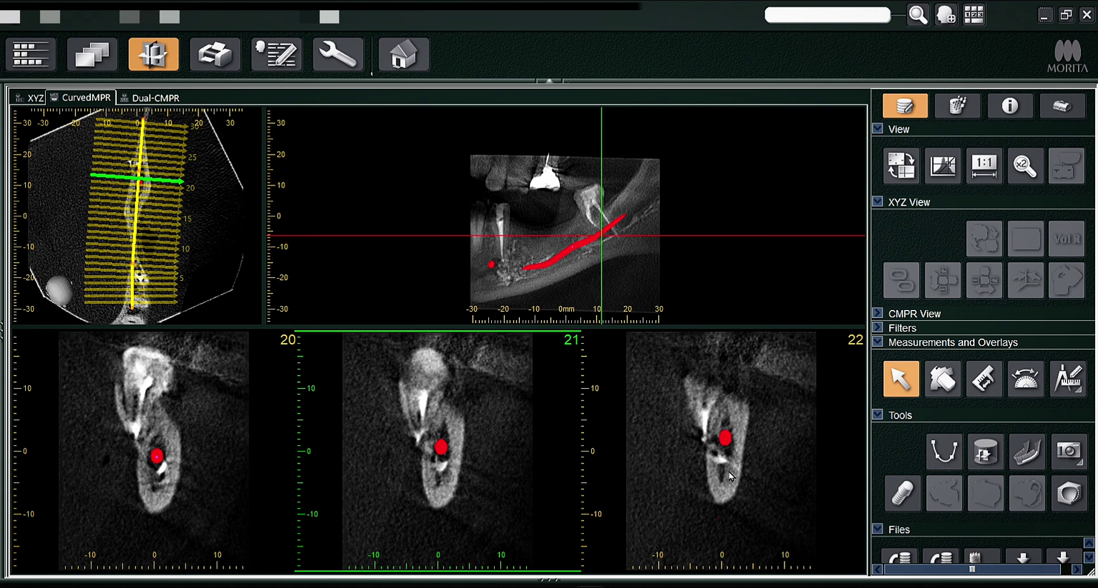
{"action": "scroll", "coordinate": [754, 497], "scroll_direction": "down", "scroll_amount": 3}
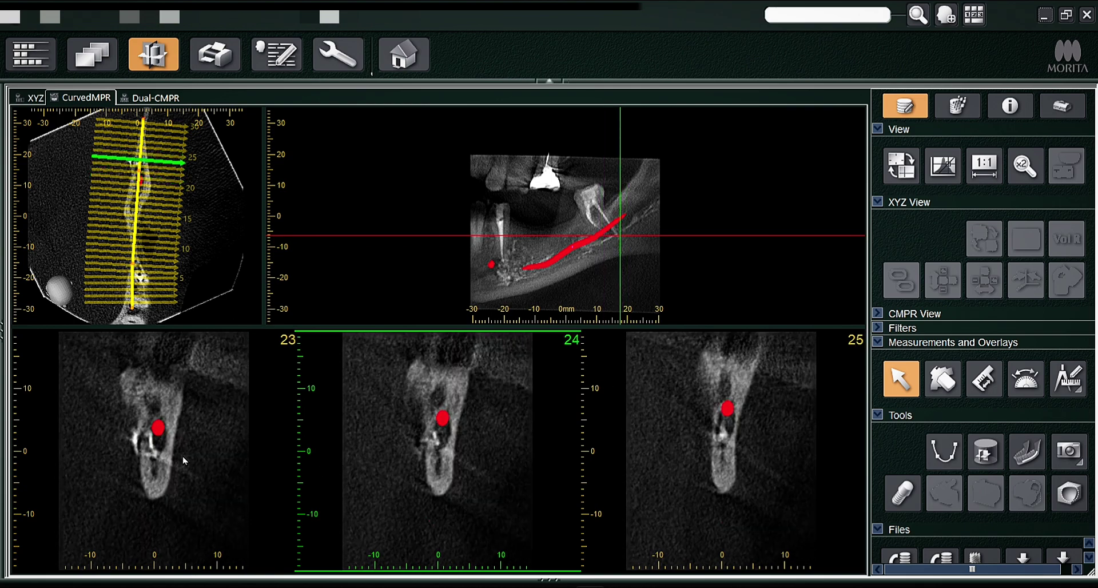
{"action": "left_click_drag", "start_coordinate": [542, 300], "coordinate": [508, 306]}
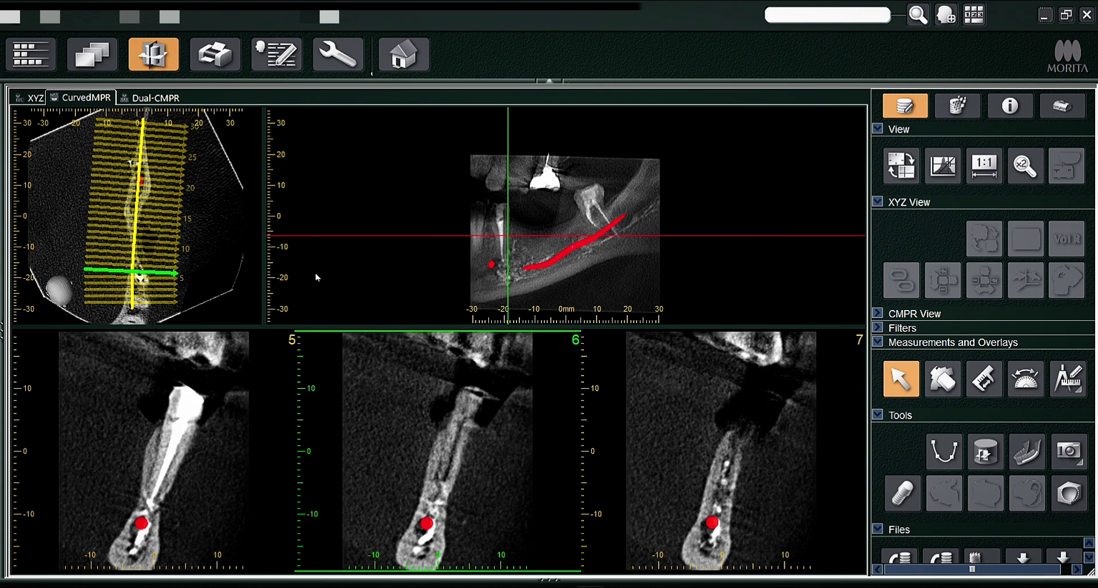
{"action": "left_click", "coordinate": [160, 97]}
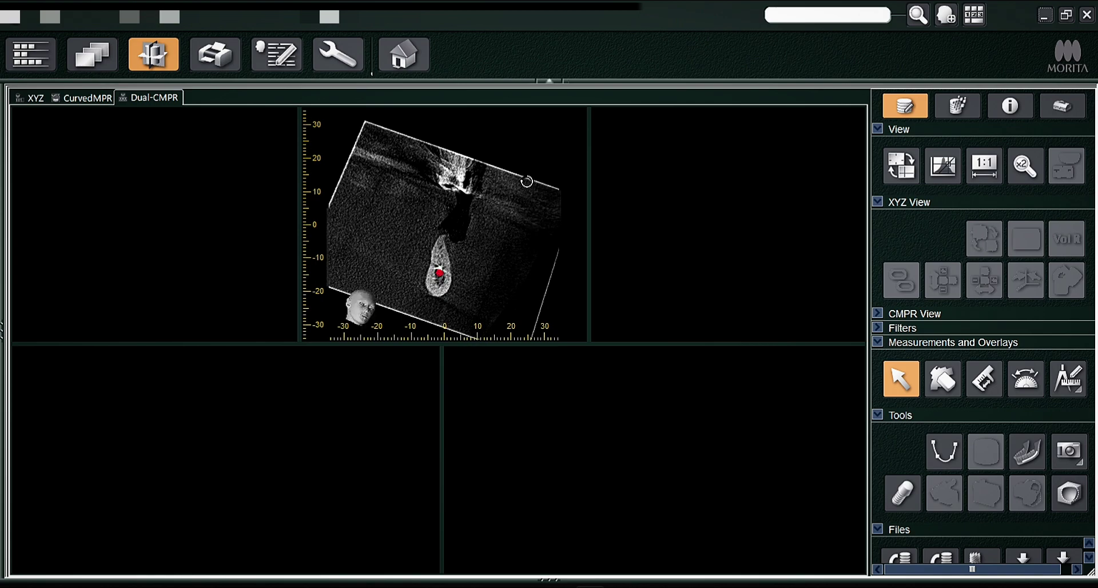
Step: Place a Dual-CMPR section axis across the jaw and scroll through the resulting cross-sections
{"action": "left_click", "coordinate": [945, 451]}
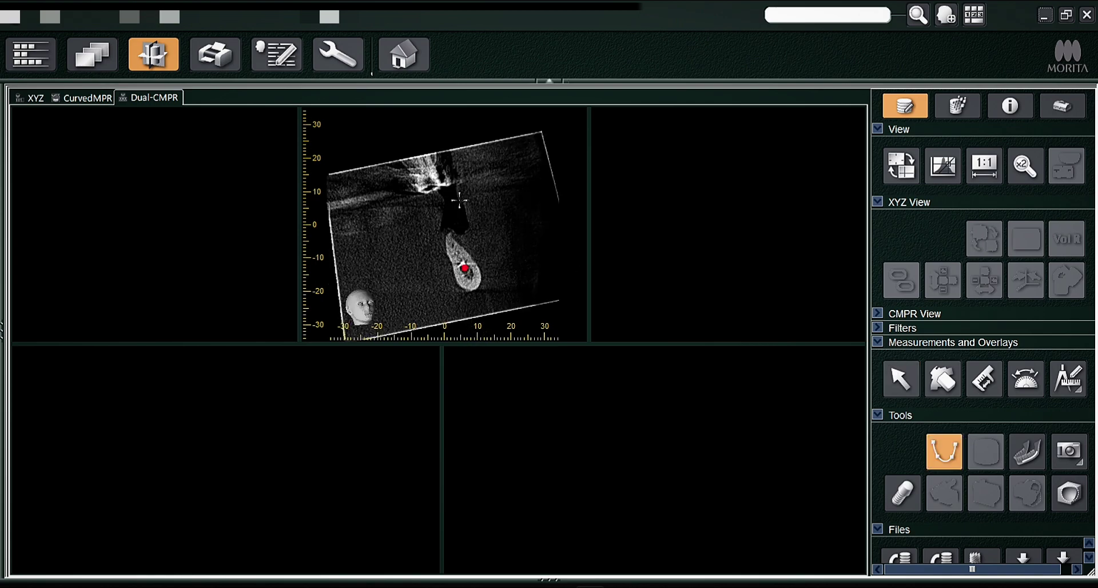
{"action": "left_click", "coordinate": [479, 294]}
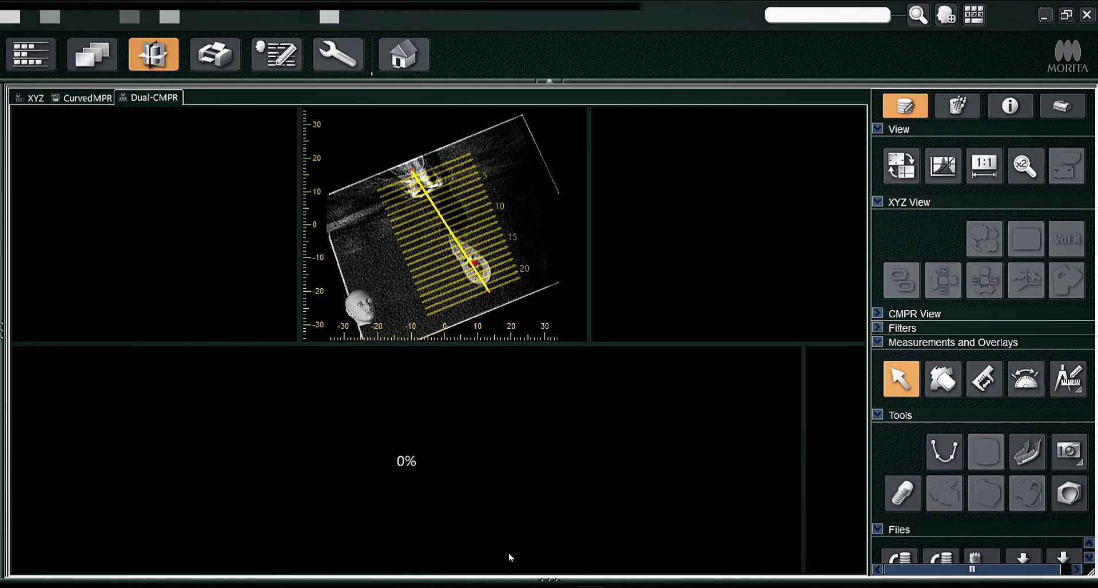
{"action": "scroll", "coordinate": [329, 429], "scroll_direction": "down", "scroll_amount": 2}
{"action": "scroll", "coordinate": [355, 469], "scroll_direction": "up", "scroll_amount": 2}
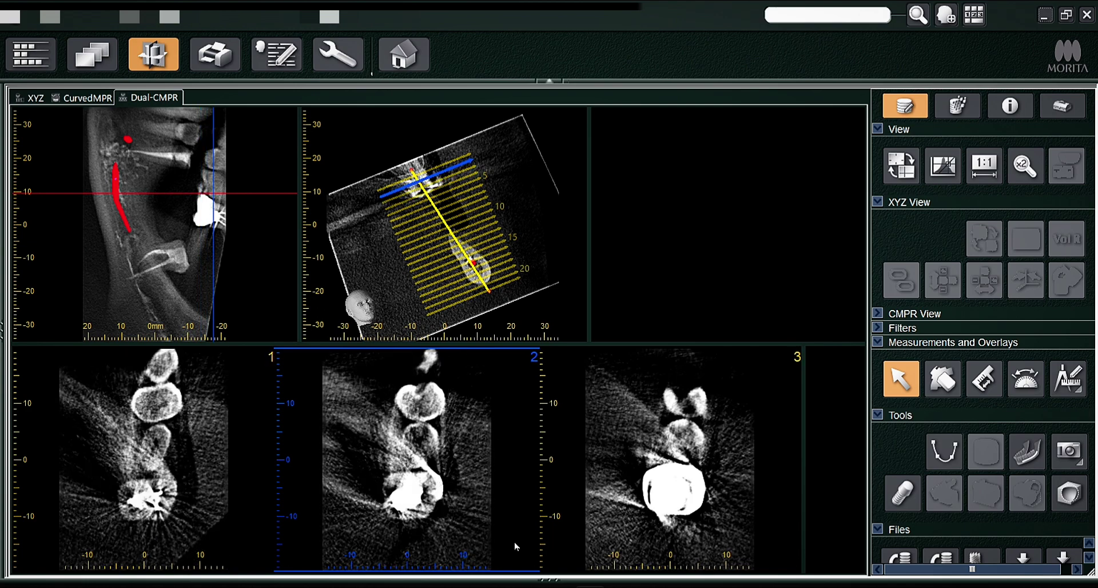
{"action": "scroll", "coordinate": [433, 493], "scroll_direction": "down", "scroll_amount": 1}
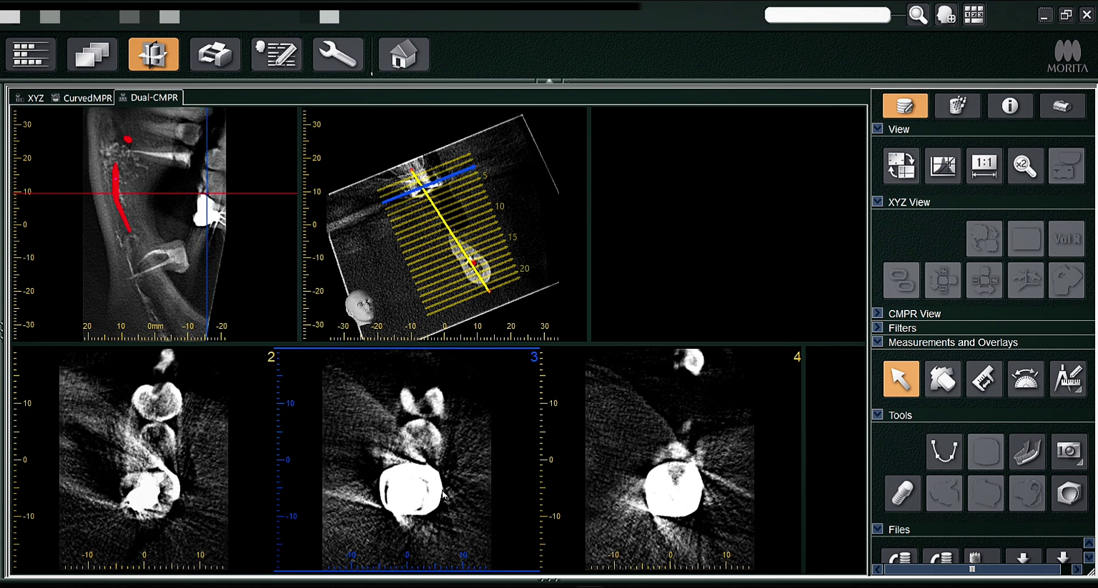
{"action": "scroll", "coordinate": [442, 490], "scroll_direction": "down", "scroll_amount": 9}
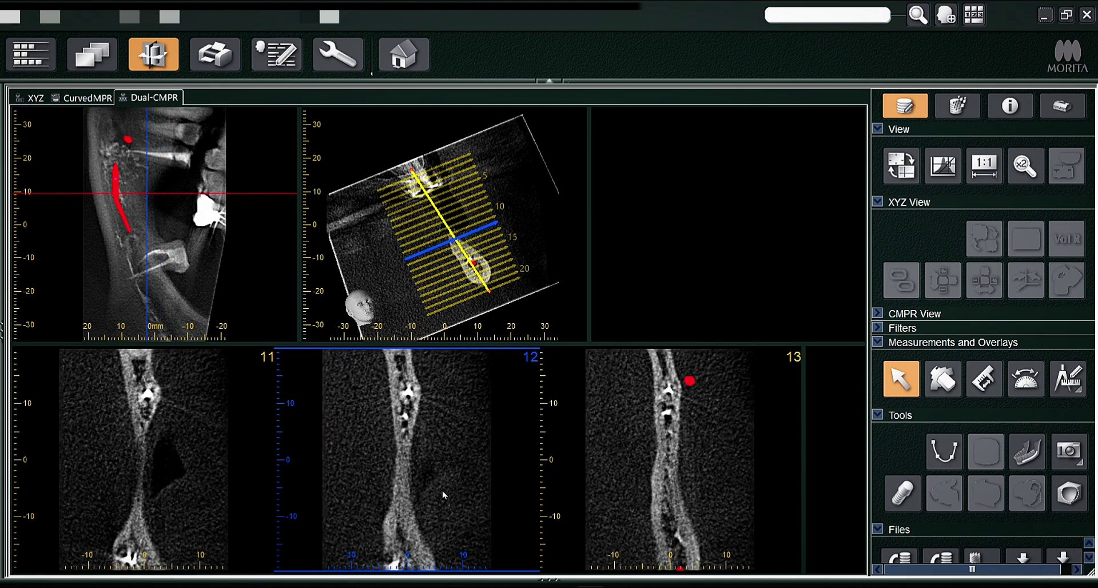
{"action": "scroll", "coordinate": [412, 437], "scroll_direction": "down", "scroll_amount": 1}
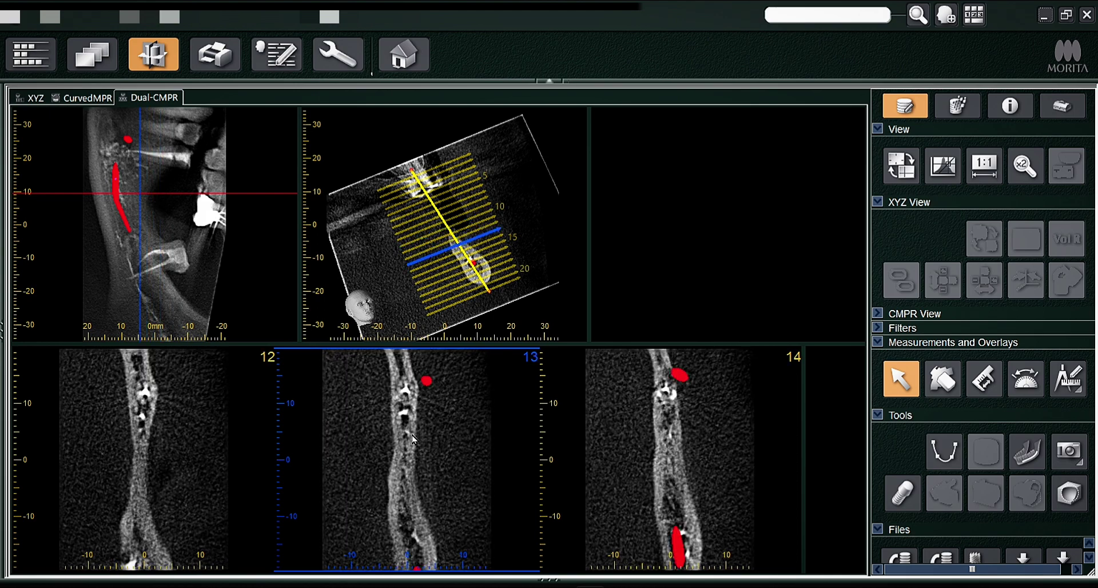
{"action": "scroll", "coordinate": [412, 437], "scroll_direction": "down", "scroll_amount": 3}
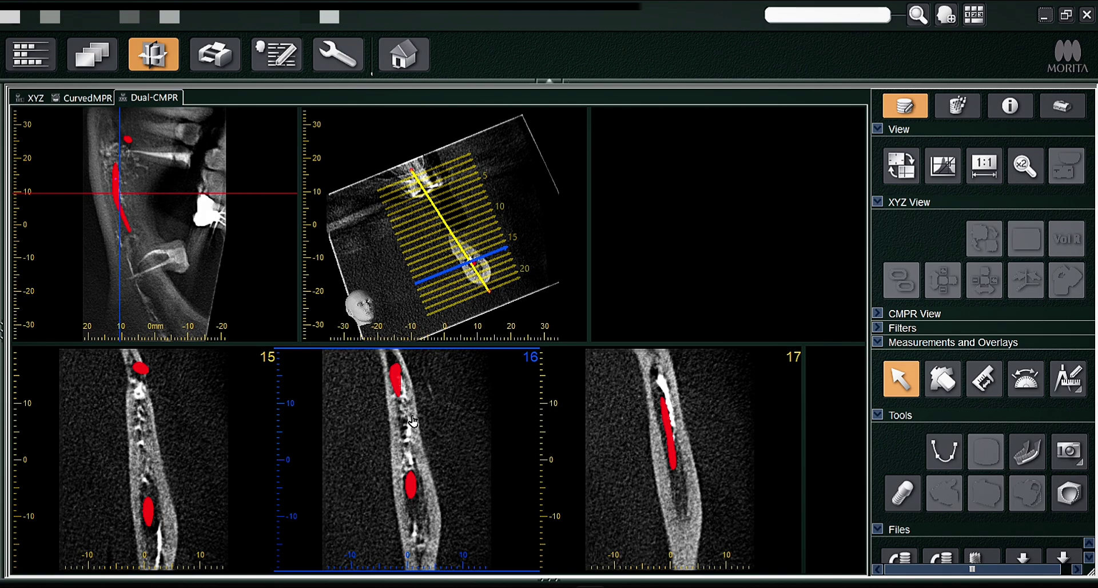
Step: Lower the axial slice level, scroll to the sections showing the red canal, and enable the 2x magnifier
{"action": "left_click_drag", "start_coordinate": [212, 194], "coordinate": [215, 257]}
{"action": "scroll", "coordinate": [433, 470], "scroll_direction": "up", "scroll_amount": 5}
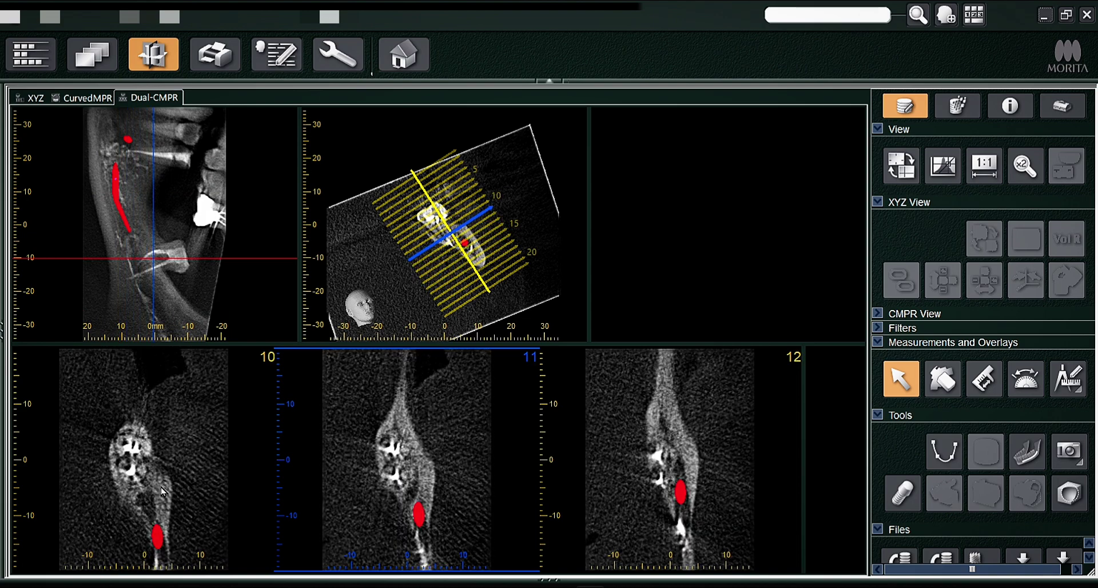
{"action": "scroll", "coordinate": [163, 490], "scroll_direction": "down", "scroll_amount": 2}
{"action": "scroll", "coordinate": [152, 473], "scroll_direction": "down", "scroll_amount": 1}
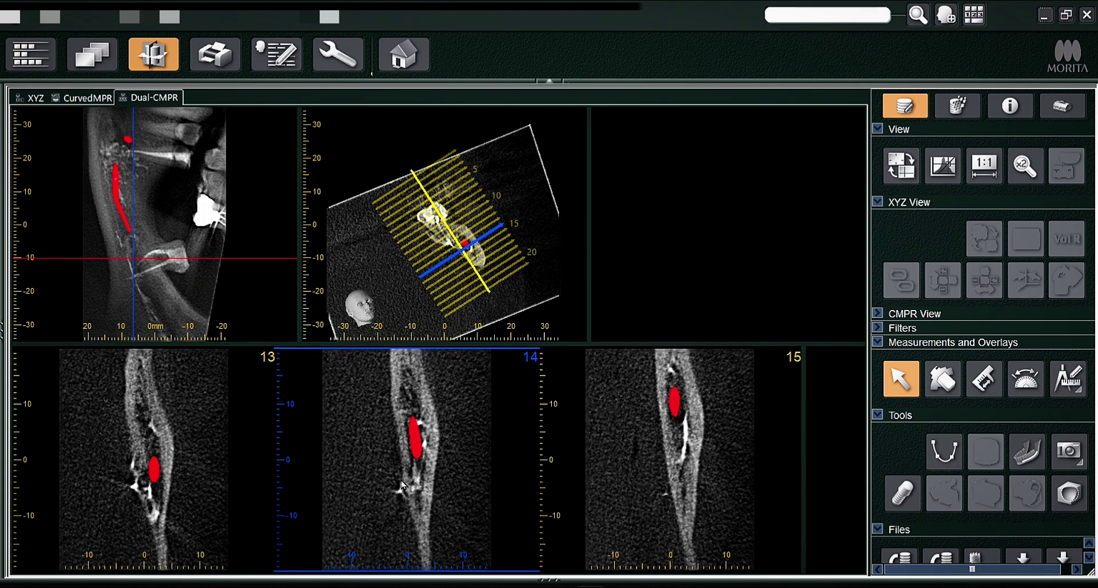
{"action": "left_click", "coordinate": [1025, 166]}
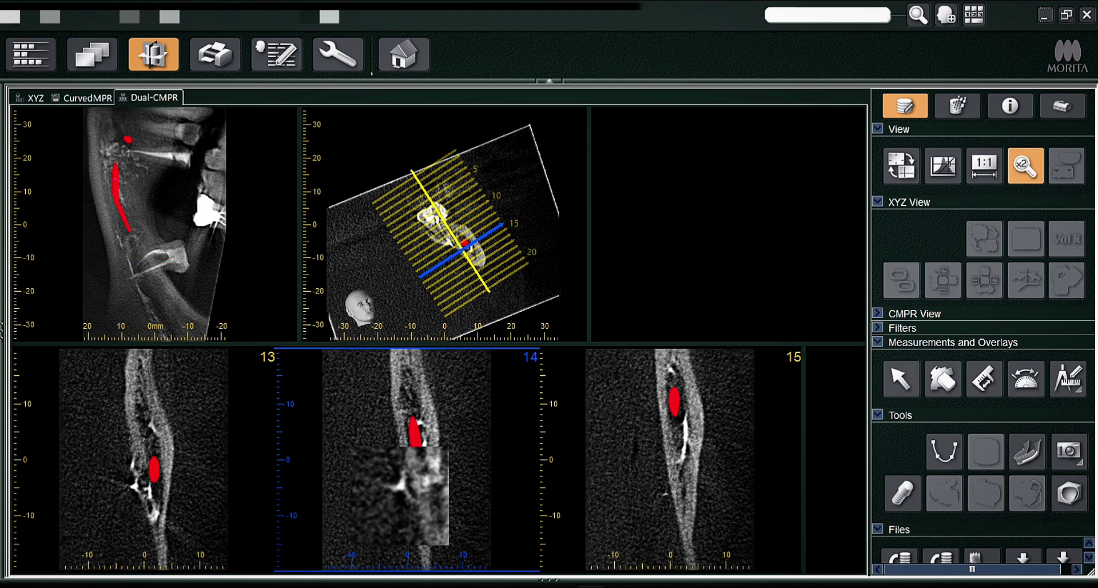